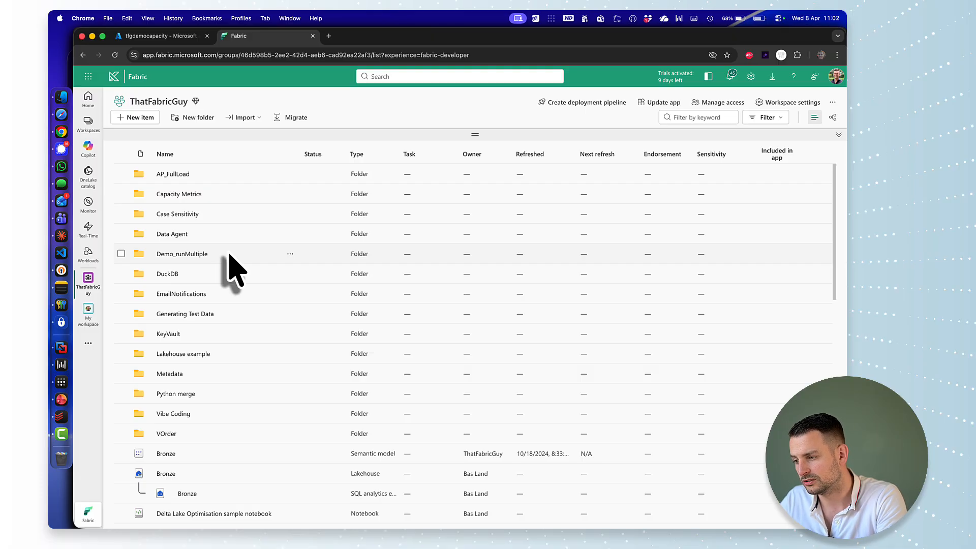
scroll(230, 257, down, 10)
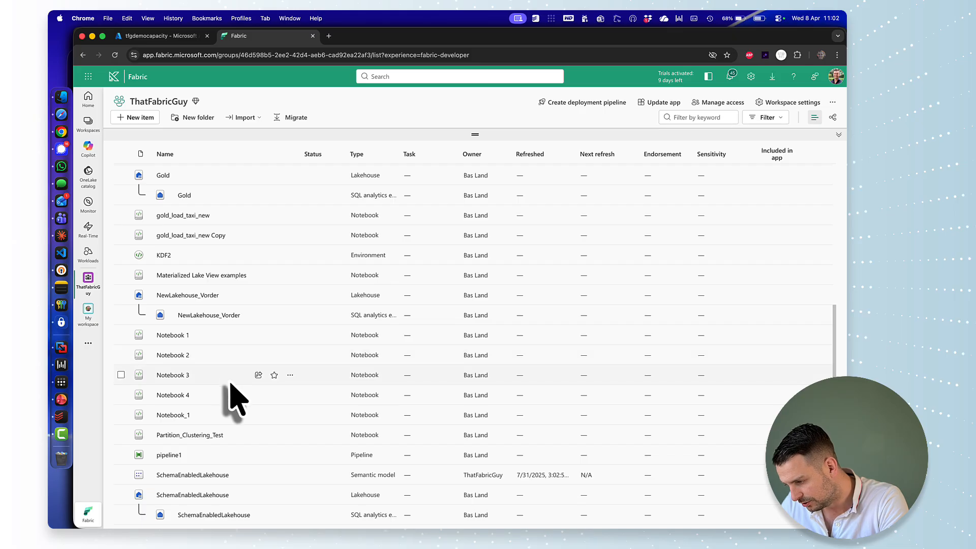
scroll(307, 342, up, 8)
scroll(311, 340, up, 3)
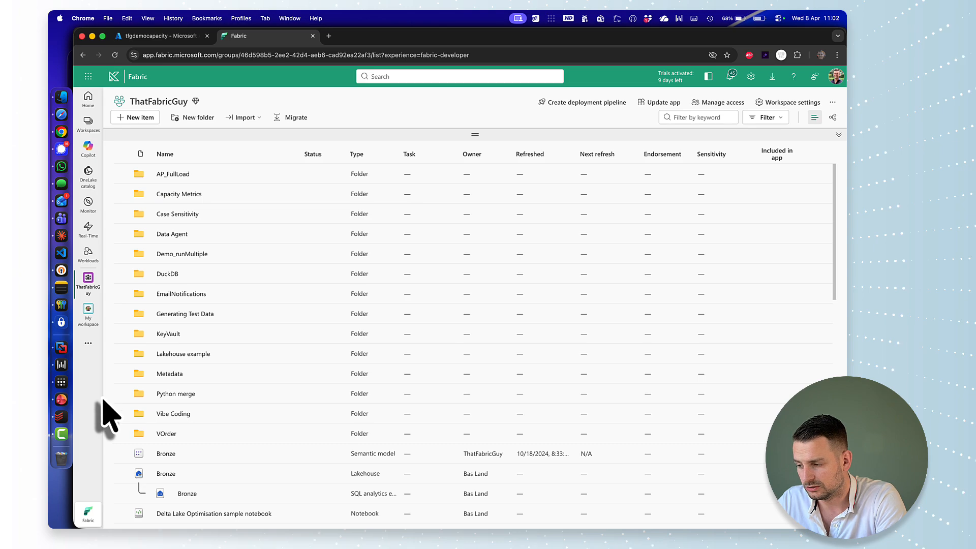
Create a Fabric-type workspace named ThatFabricGuy Production on the tfgdemocapacity - West Europe capacity, and collapse its task flow area.
click(88, 122)
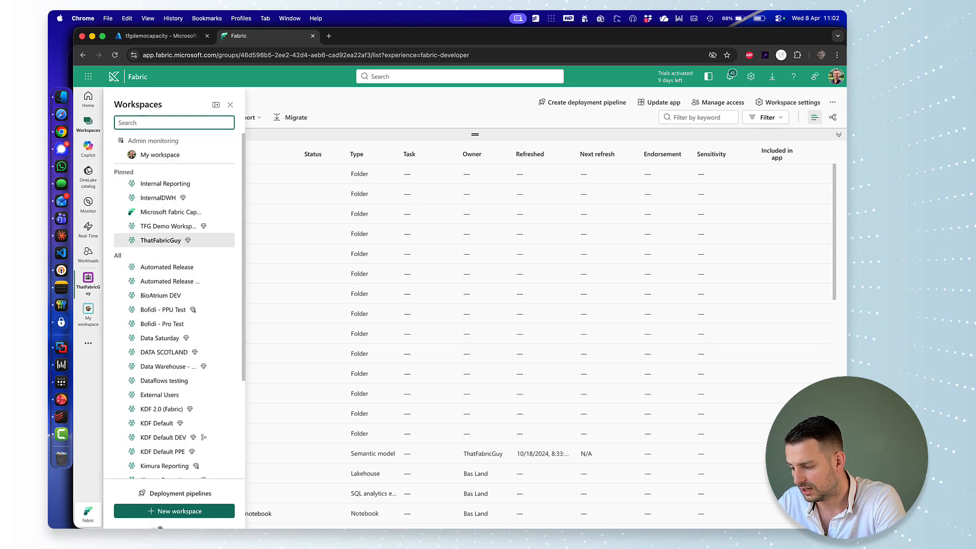
click(175, 518)
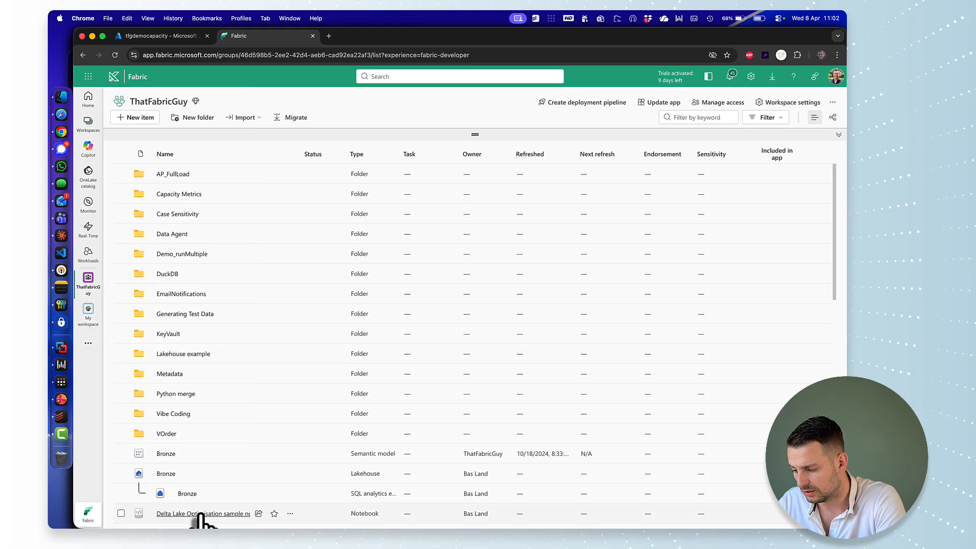
click(659, 134)
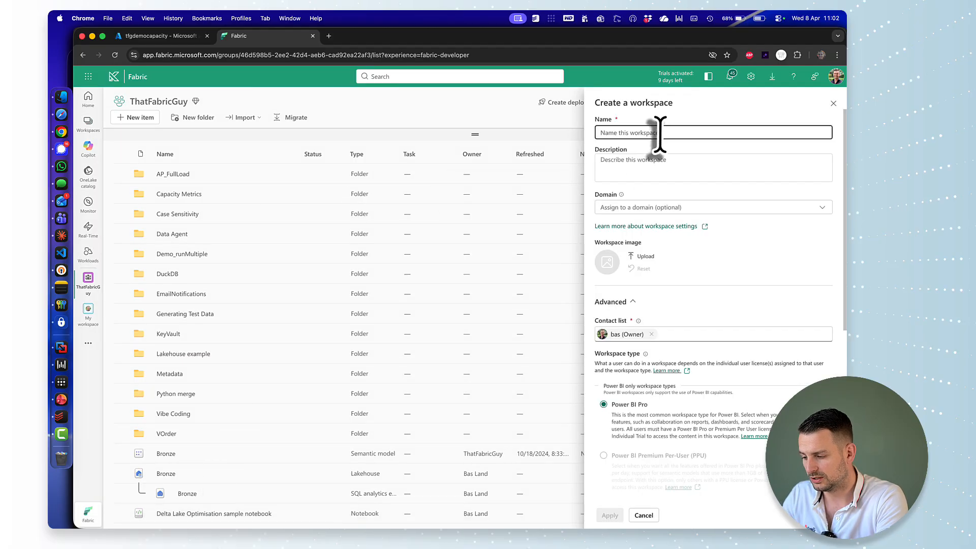
text(ThatFabricGuy Production)
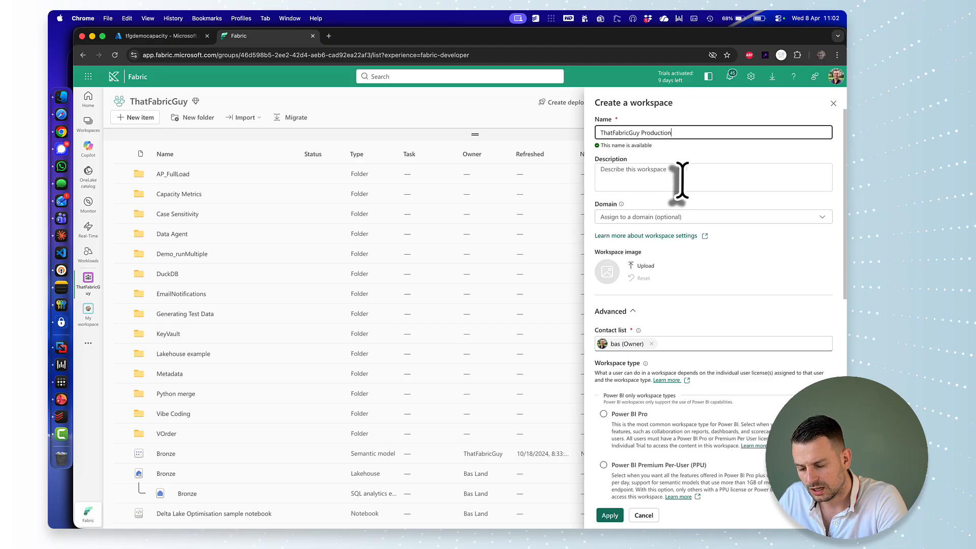
scroll(684, 270, down, 4)
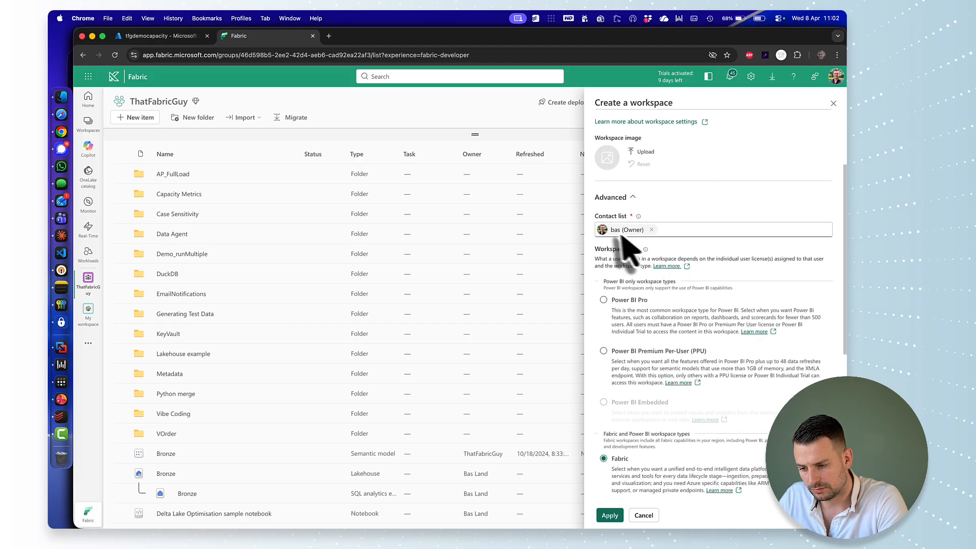
scroll(686, 257, up, 1)
scroll(686, 259, down, 4)
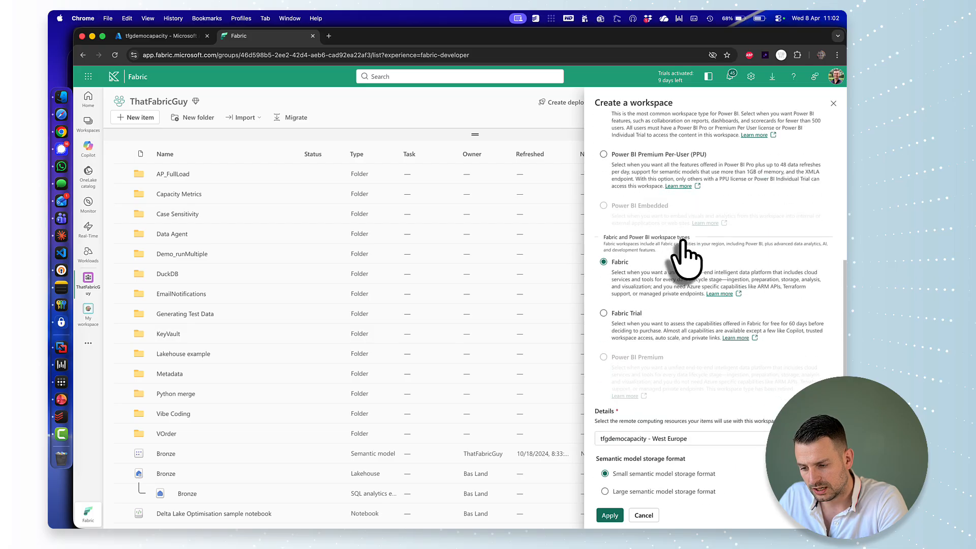
scroll(624, 287, down, 2)
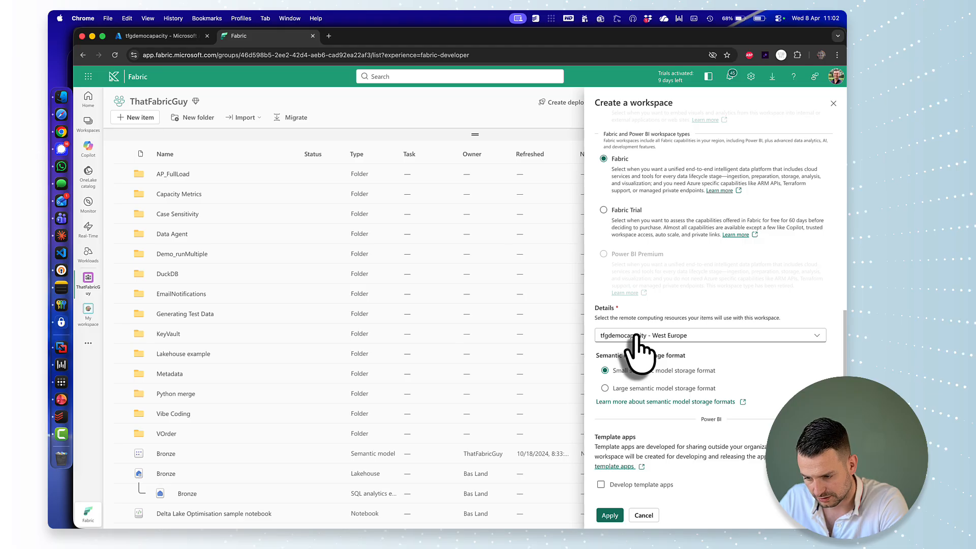
click(612, 516)
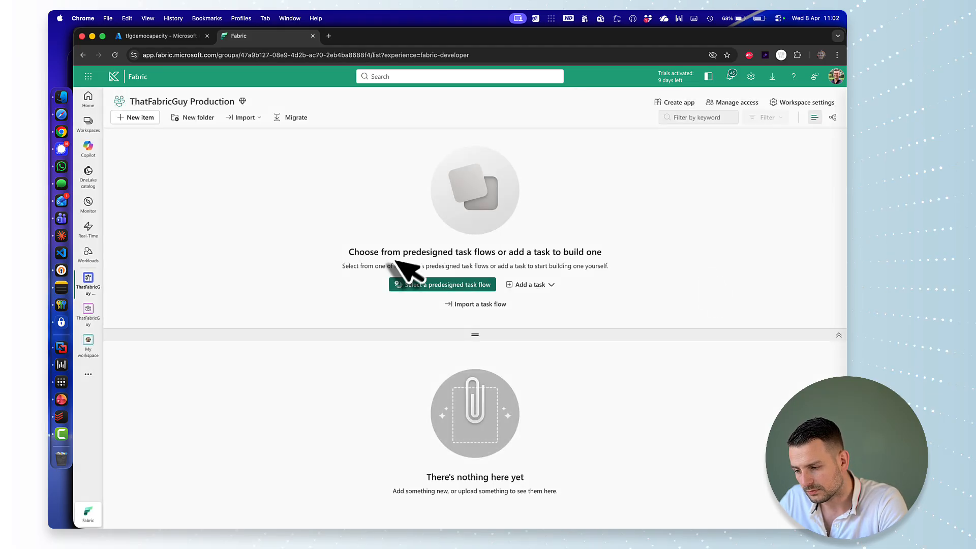
click(838, 335)
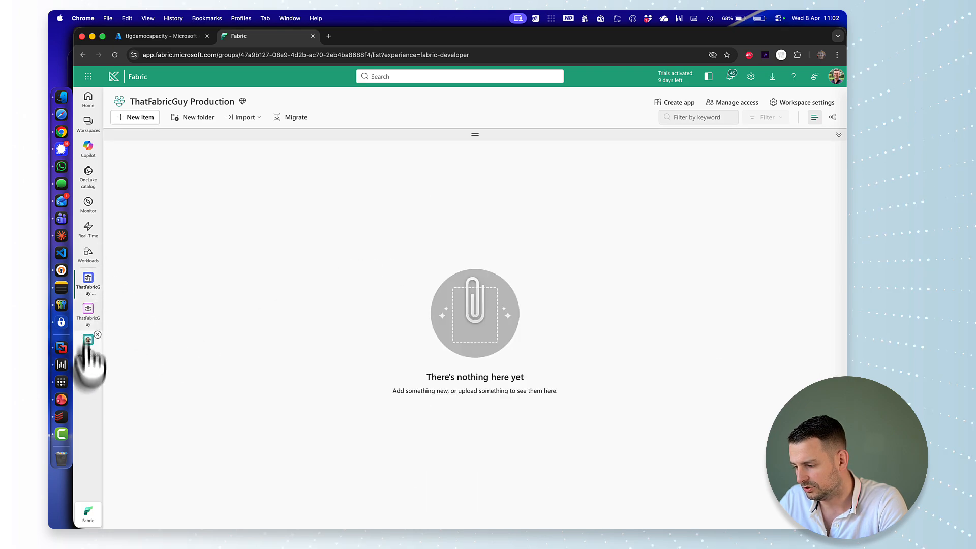
From the ThatFabricGuy workspace, start a new deployment pipeline named ThatFabricGuy Deployment.
click(89, 314)
click(129, 126)
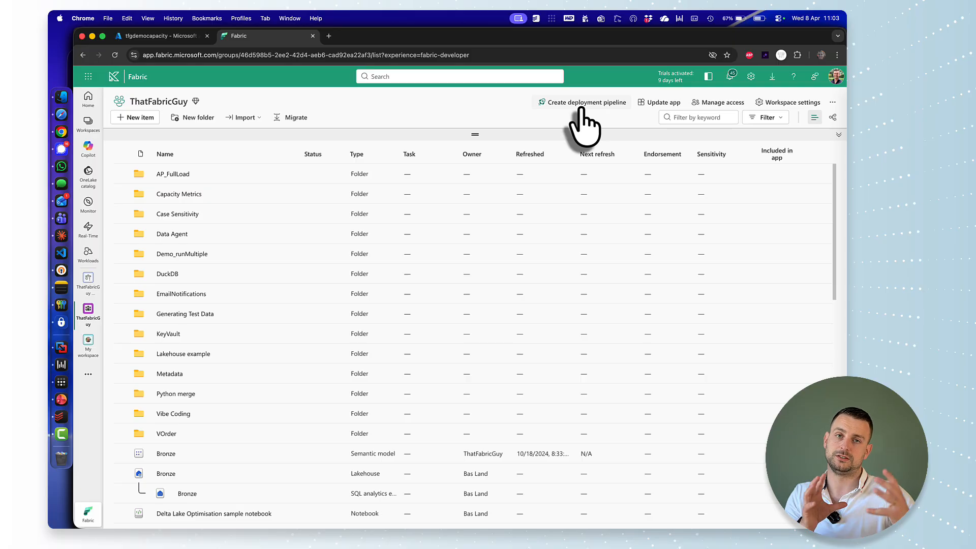
click(581, 108)
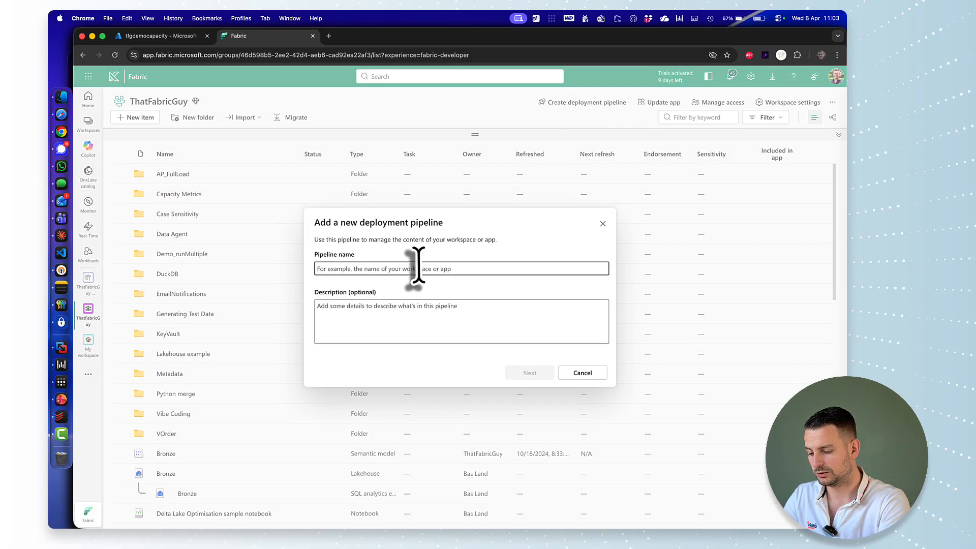
text(ThatFabricGuy Deployment)
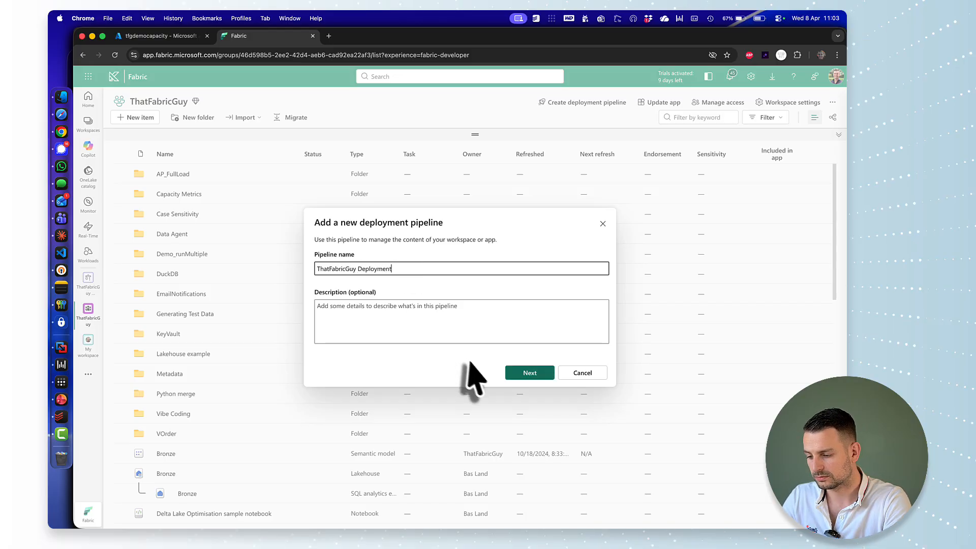
click(529, 374)
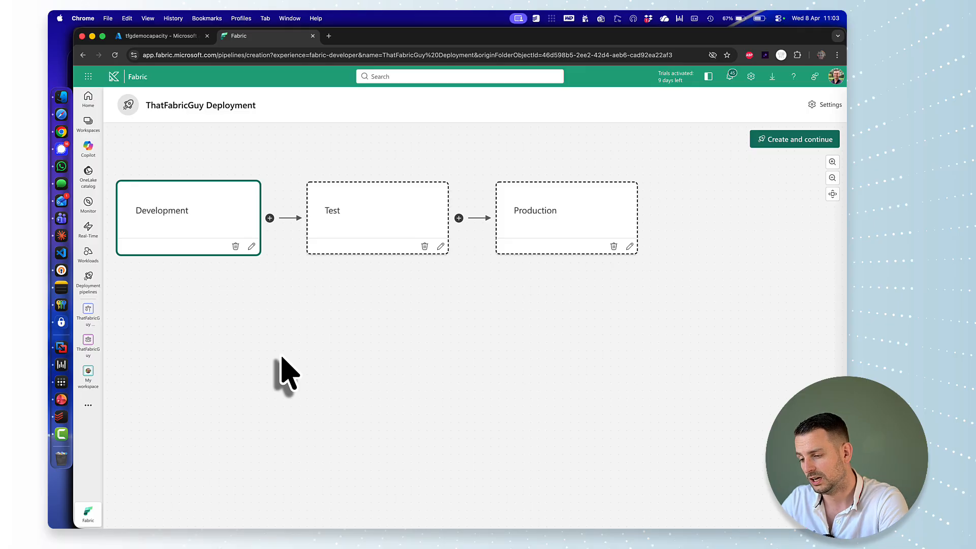
Create the pipeline with only two stages by deleting the third stage and renaming the Test stage to Production.
click(613, 246)
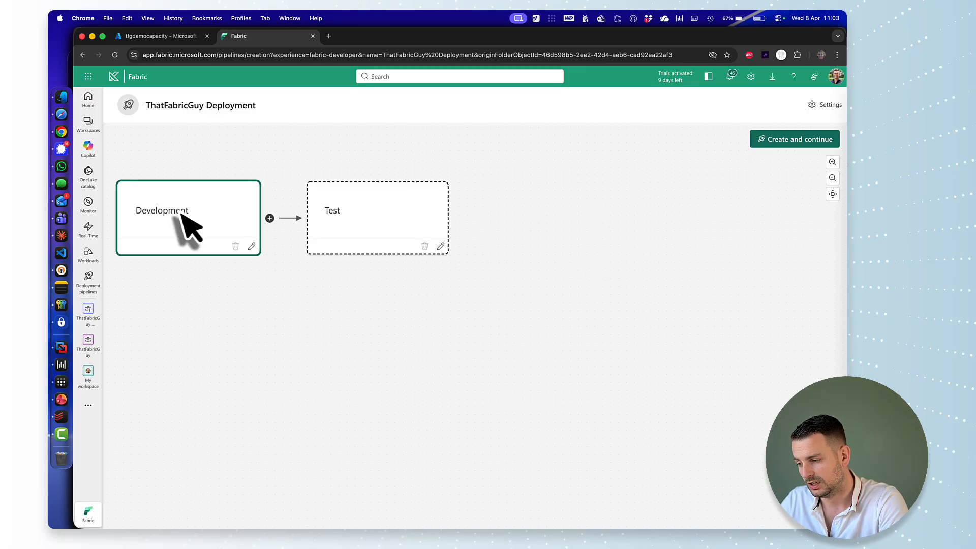
click(343, 247)
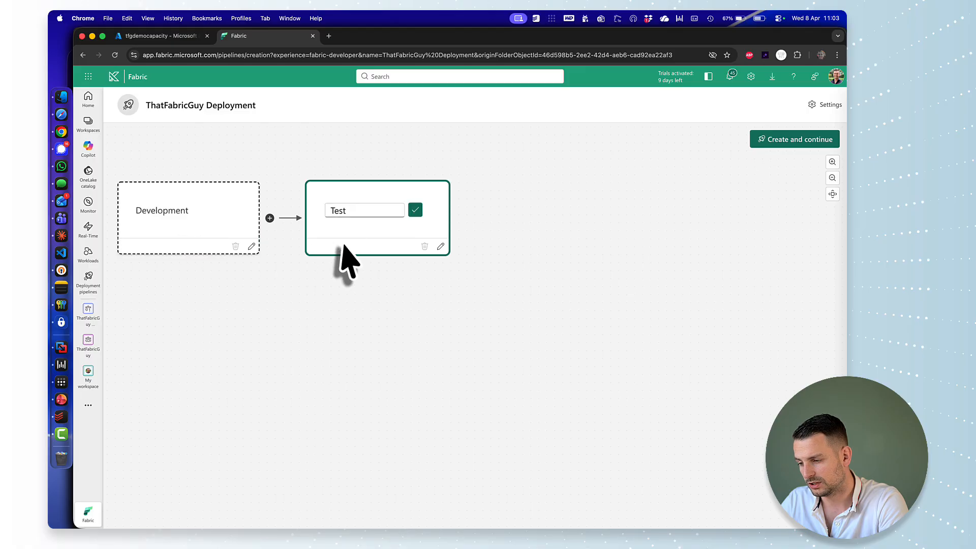
double_click(348, 211)
text(Productio)
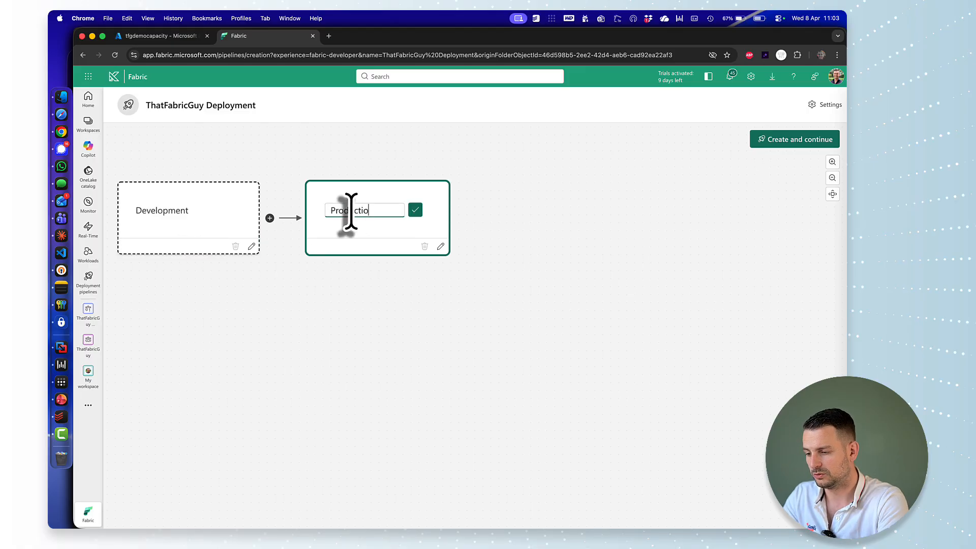
text(n)
click(415, 211)
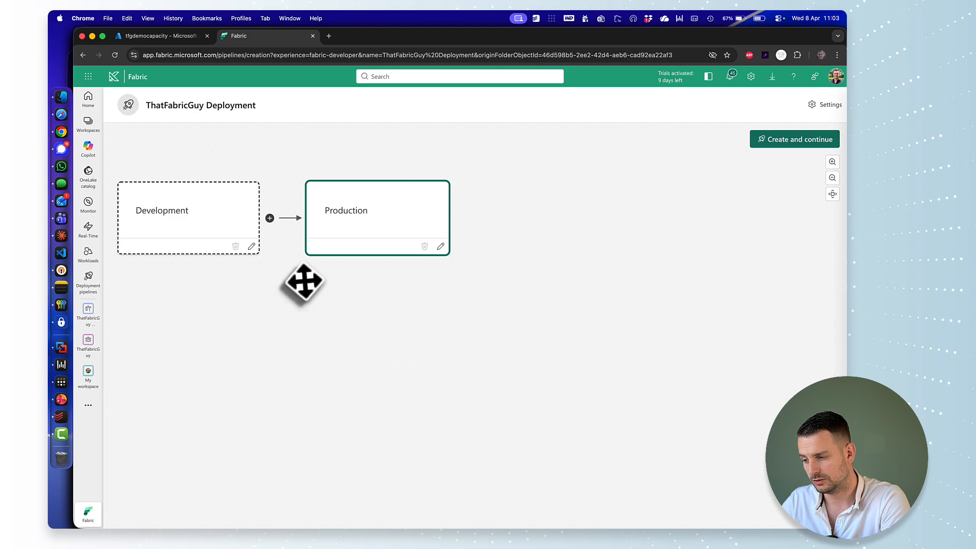
click(792, 140)
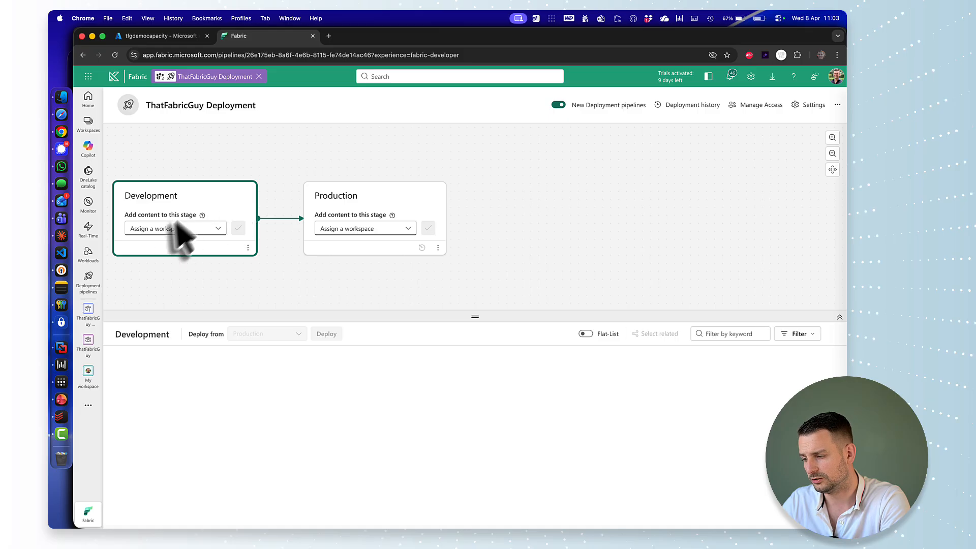
Assign the ThatFabricGuy workspace to the Development stage, accepting that unsupported items are left out of deployment.
click(220, 231)
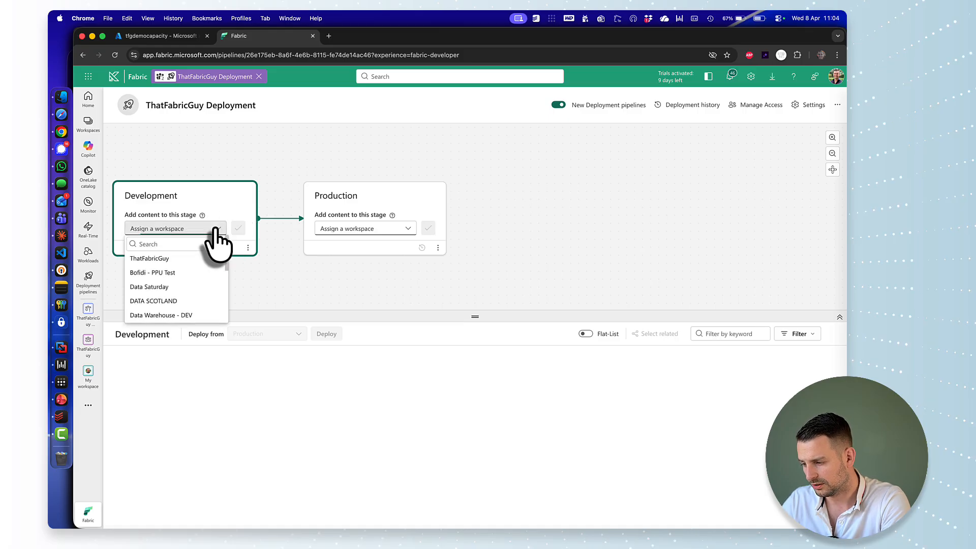
click(161, 260)
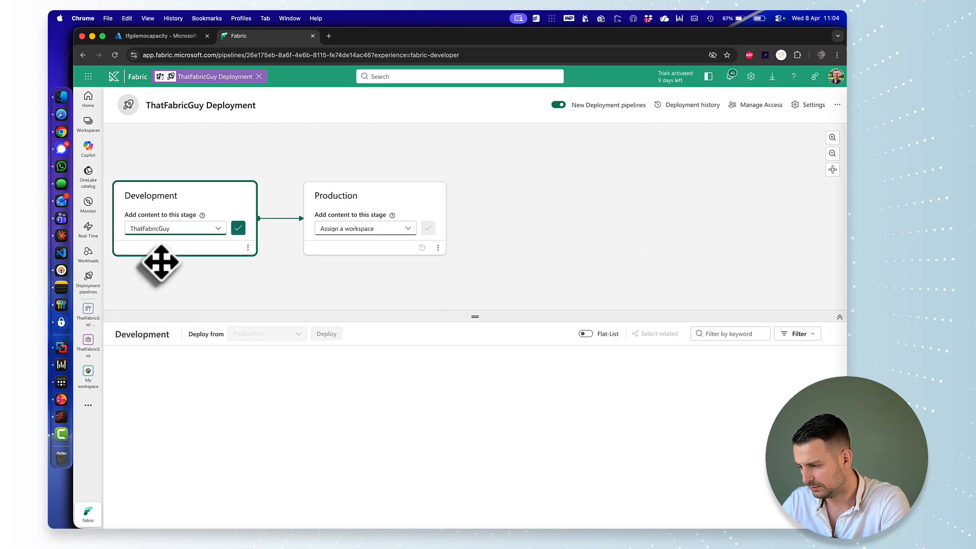
click(238, 228)
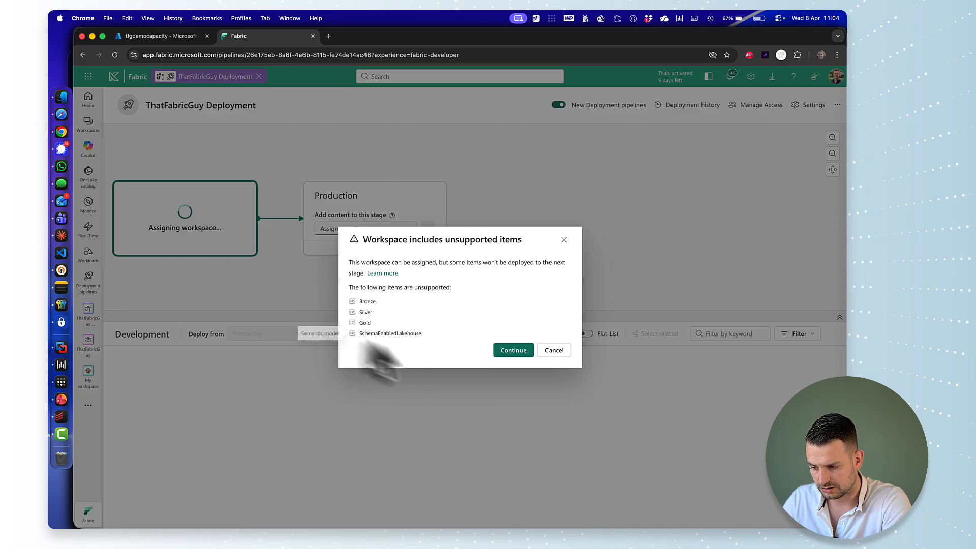
click(514, 350)
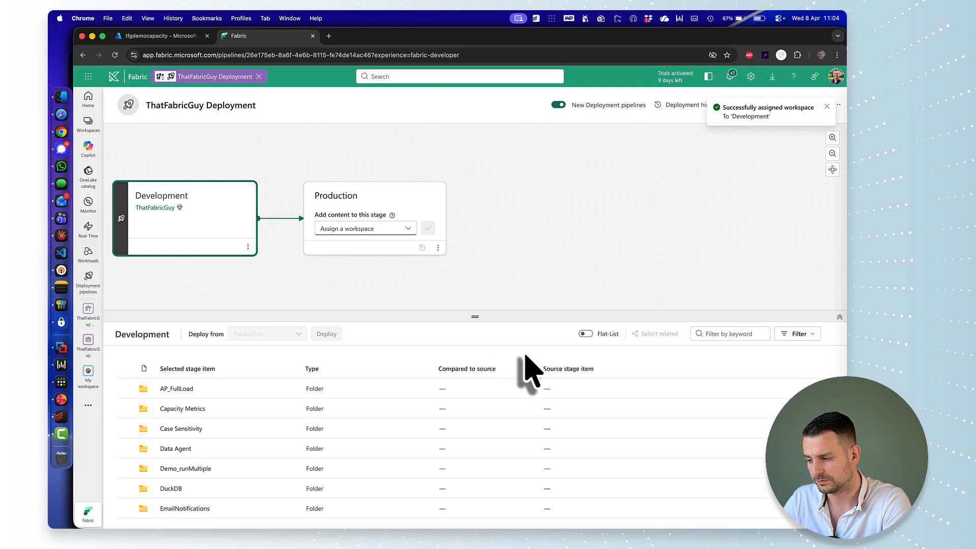
Assign the ThatFabricGuy Production workspace to the pipeline's Production stage.
click(401, 228)
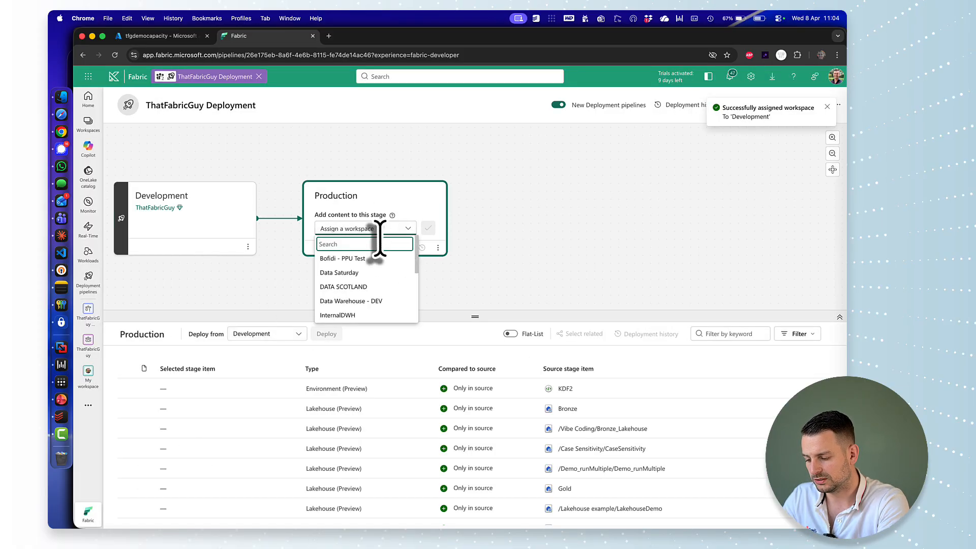
text(prod)
click(363, 258)
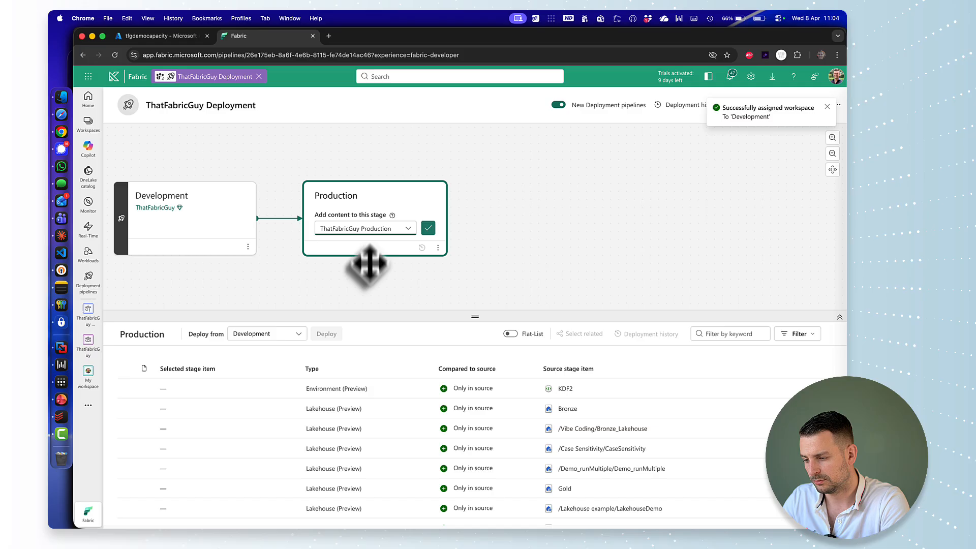
click(429, 230)
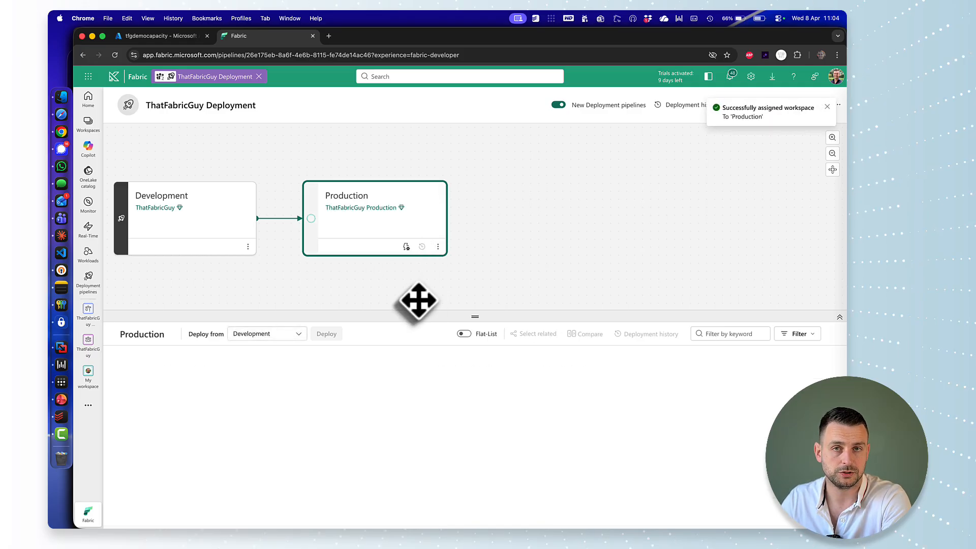
Enlarge the item list of the Development stage and look through the items it contains.
click(211, 238)
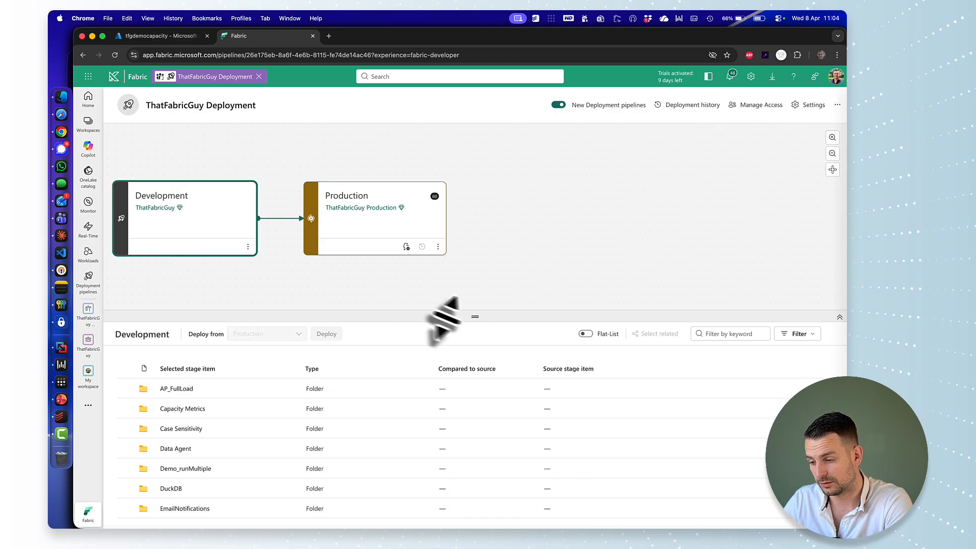
drag(422, 315, 432, 214)
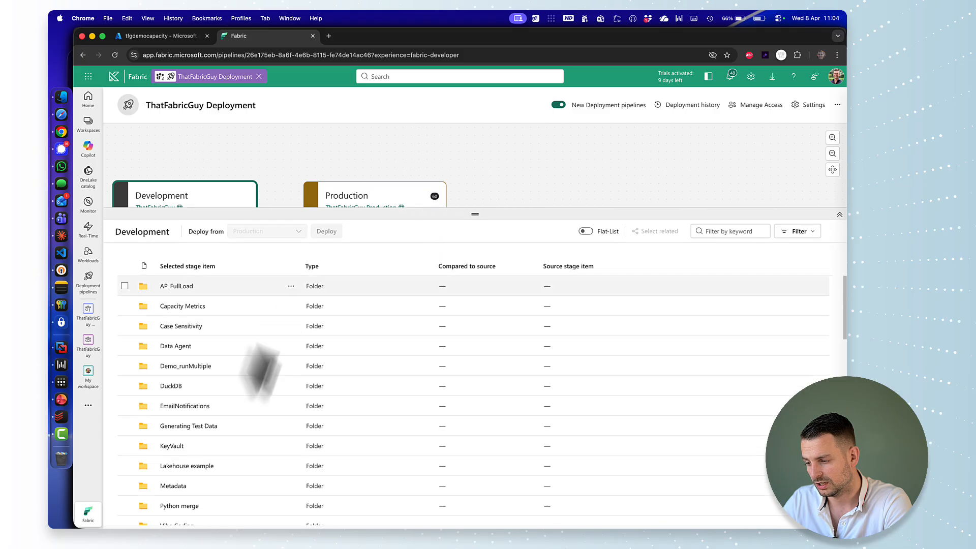
scroll(245, 381, down, 20)
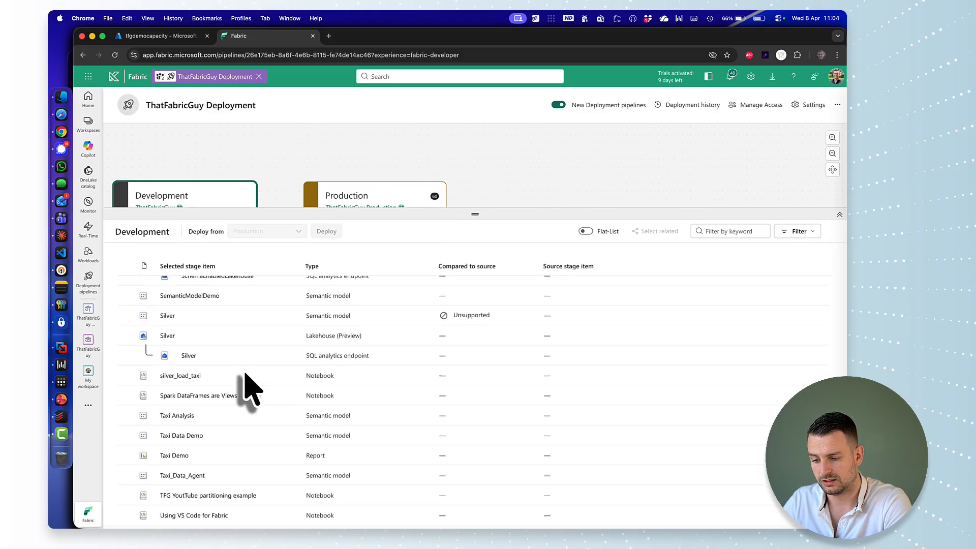
scroll(246, 389, up, 20)
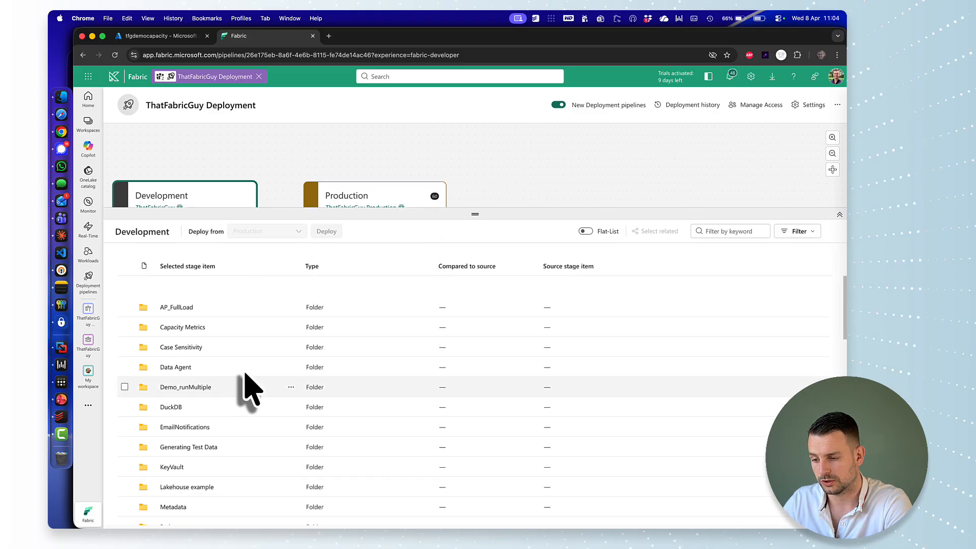
drag(402, 214, 437, 252)
Open the Production stage's item list and choose Development as the stage to deploy from.
click(389, 214)
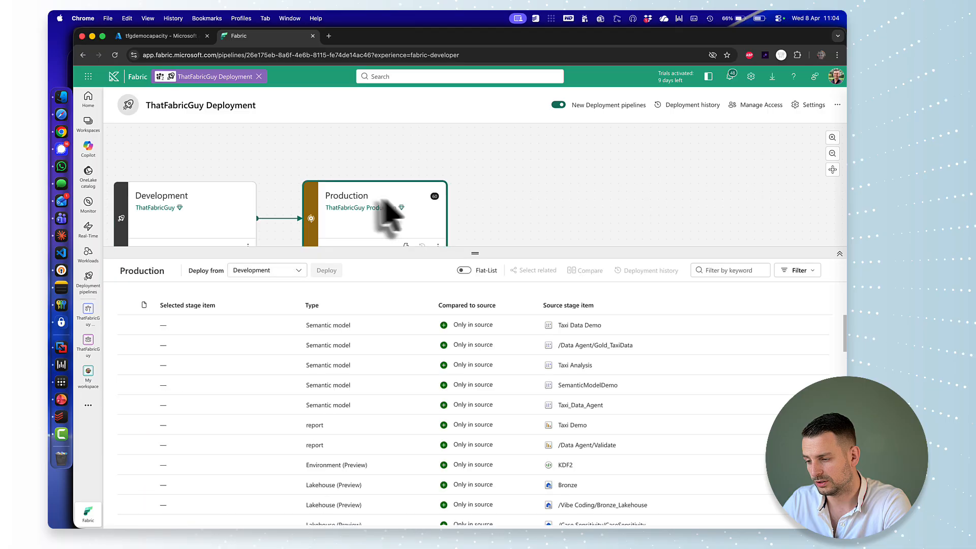
click(282, 271)
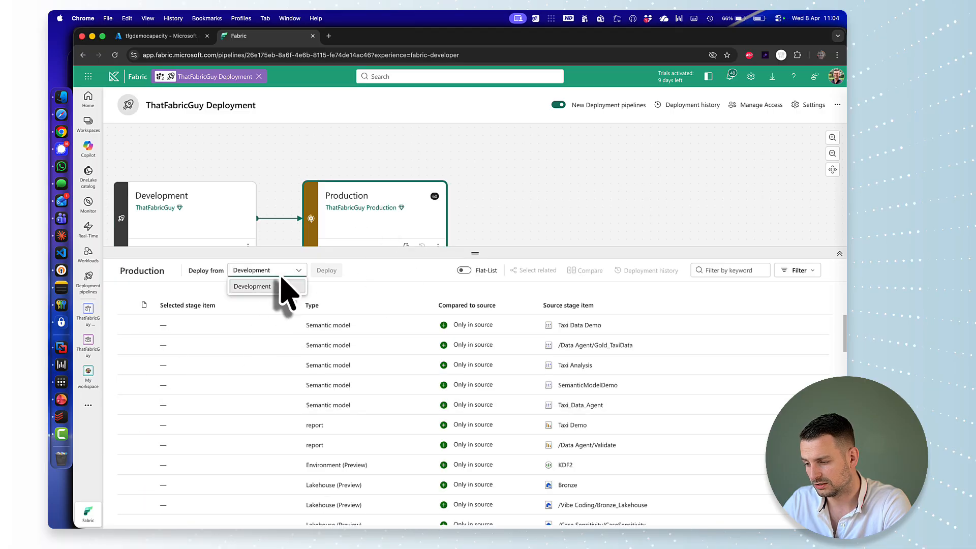
click(282, 283)
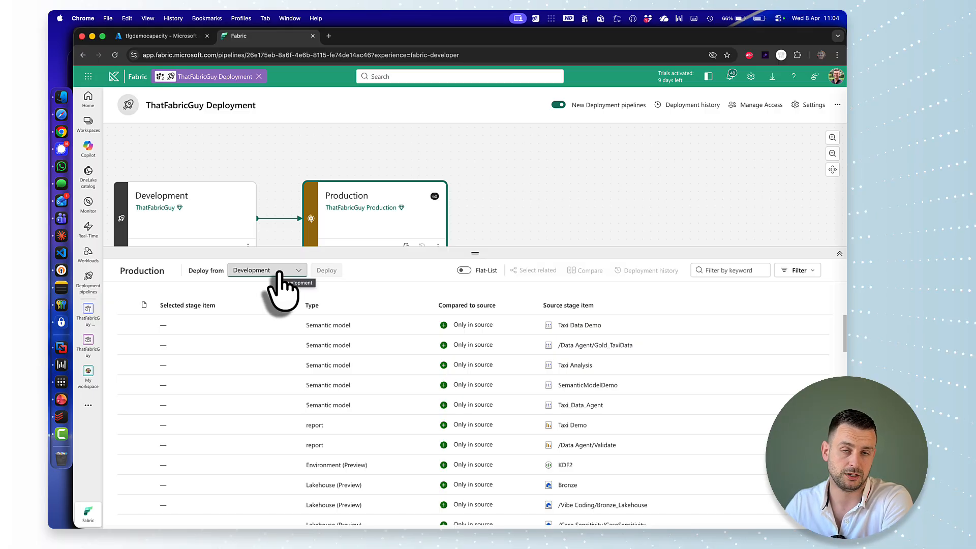
click(279, 275)
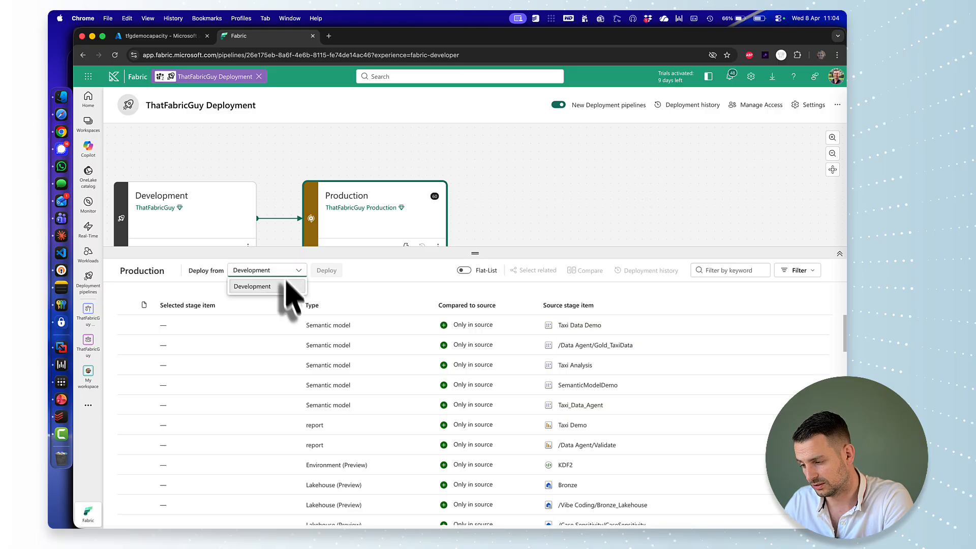
click(249, 286)
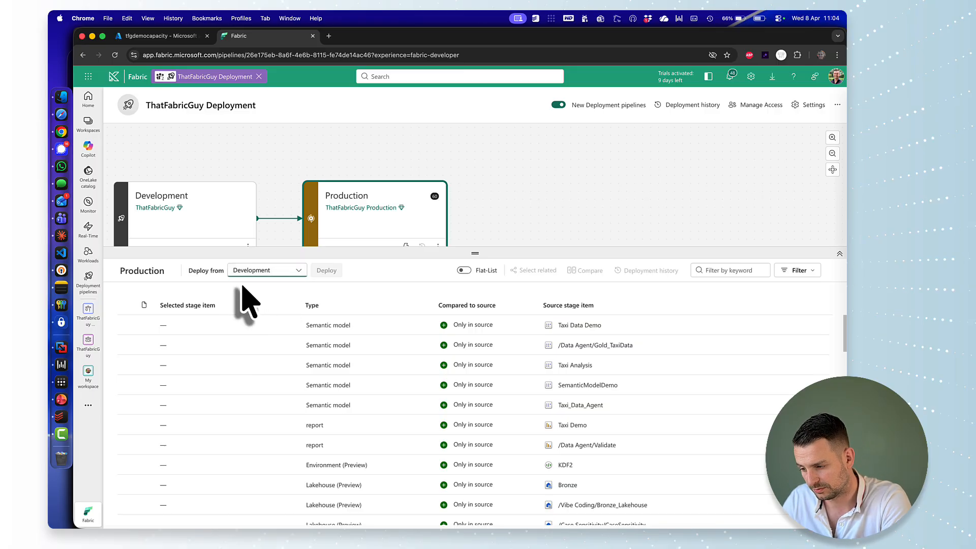
Look through the source items available for deployment to Production, checking their types and comparison status.
scroll(243, 359, down, 15)
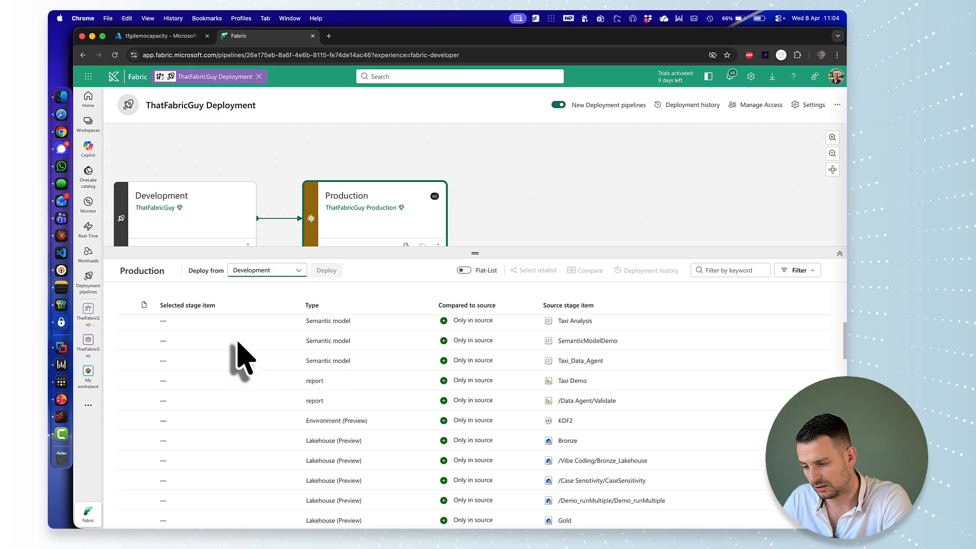
scroll(247, 385, down, 8)
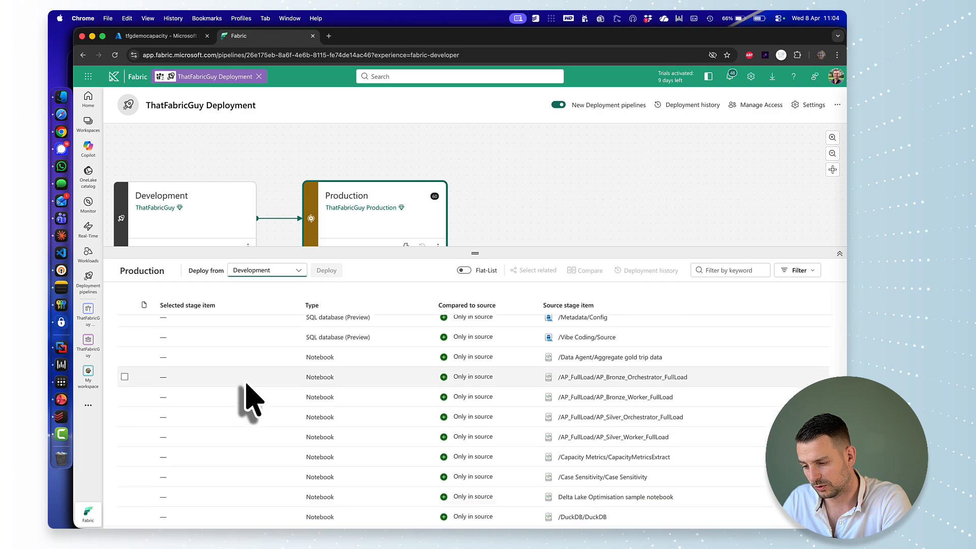
scroll(247, 388, down, 3)
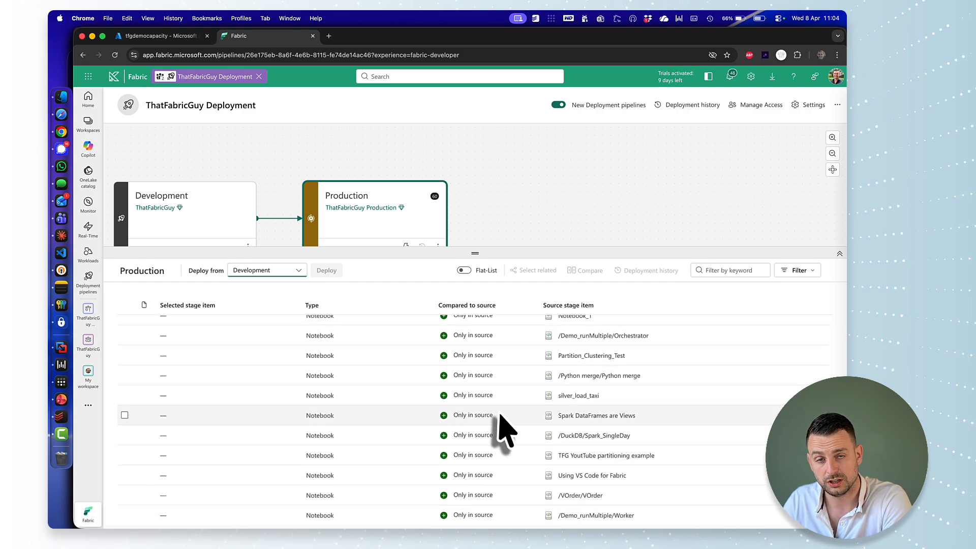
scroll(503, 387, down, 10)
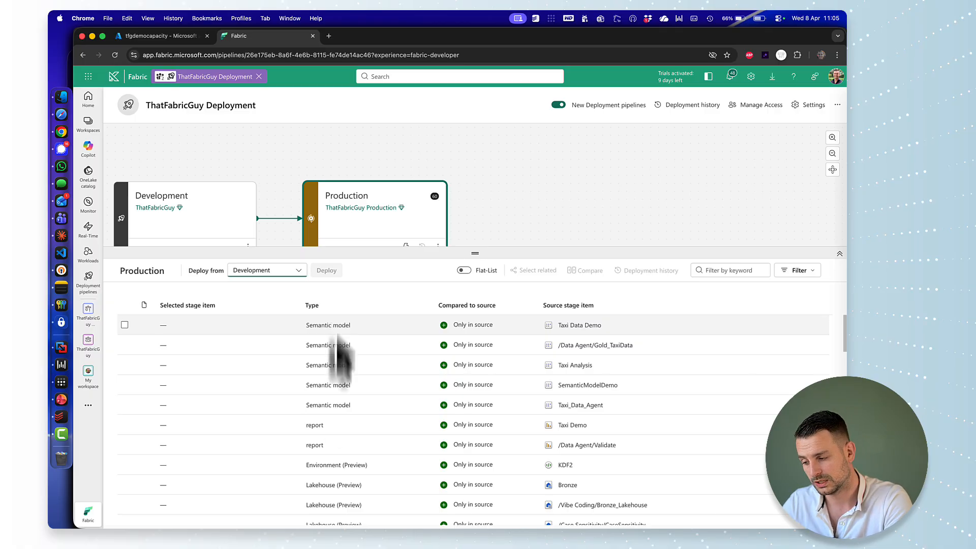
scroll(333, 448, down, 2)
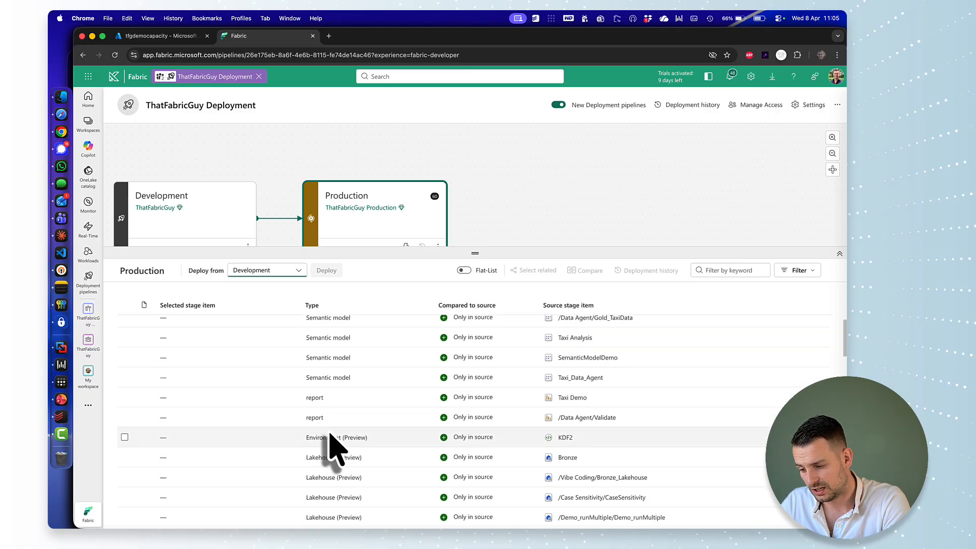
scroll(336, 448, down, 5)
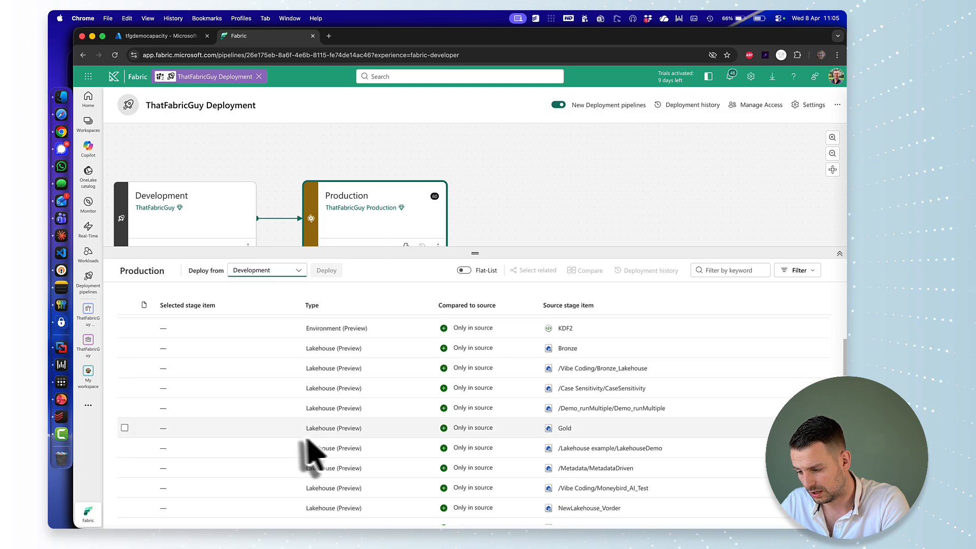
scroll(335, 448, down, 3)
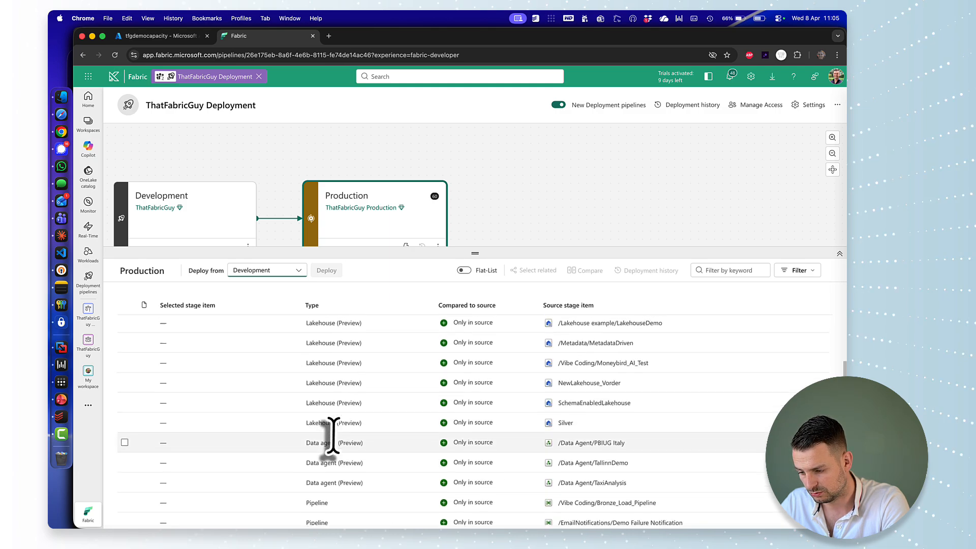
Mark the Gold lakehouse for deployment and look through the remaining source items.
click(124, 373)
scroll(240, 468, down, 1)
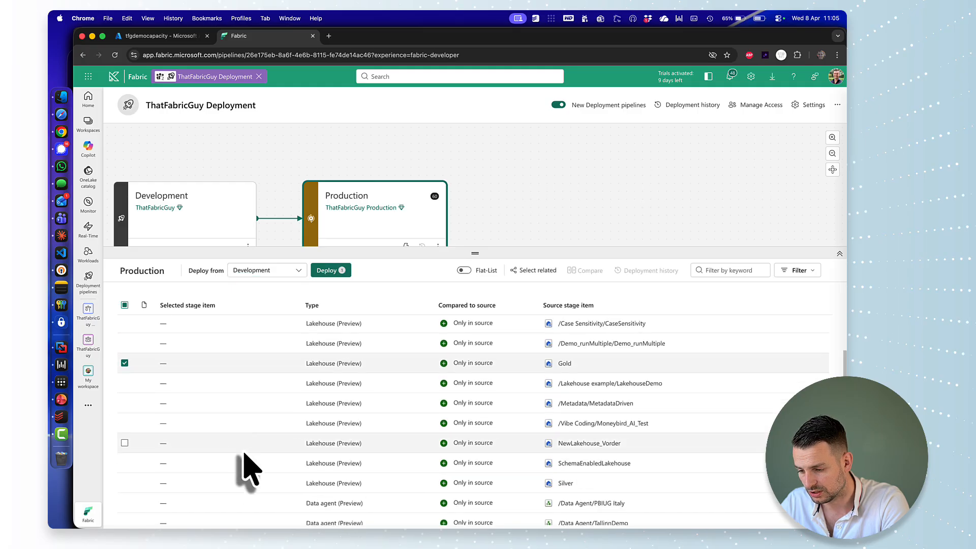
scroll(245, 454, up, 8)
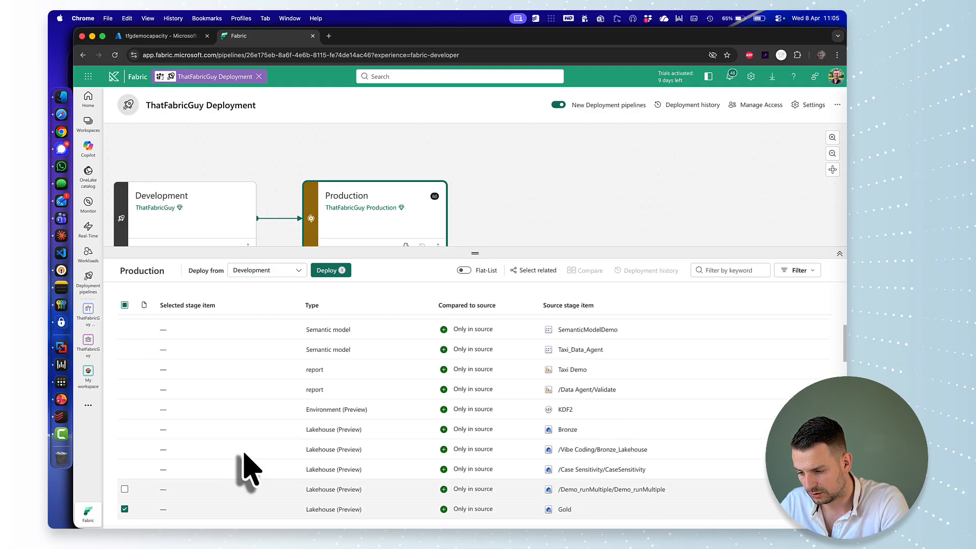
scroll(244, 468, down, 10)
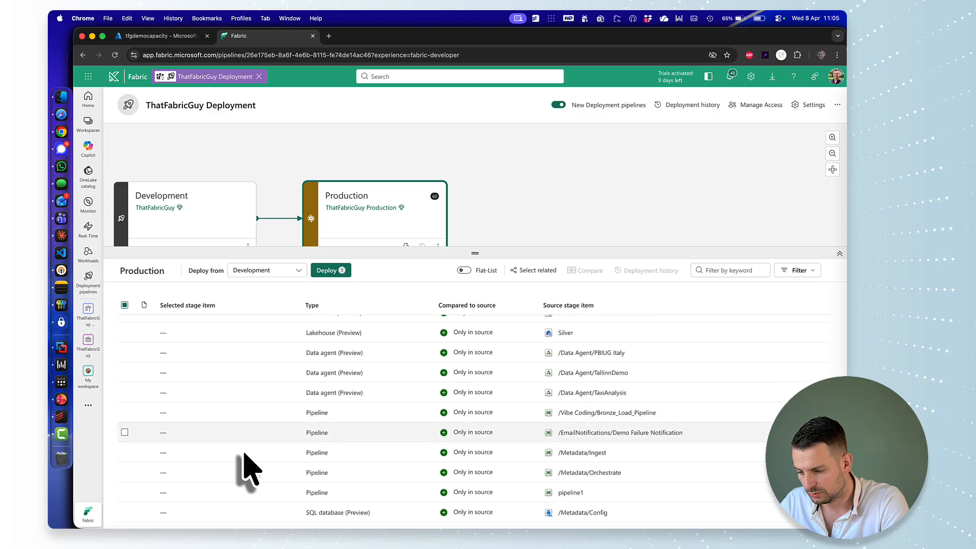
scroll(245, 454, down, 3)
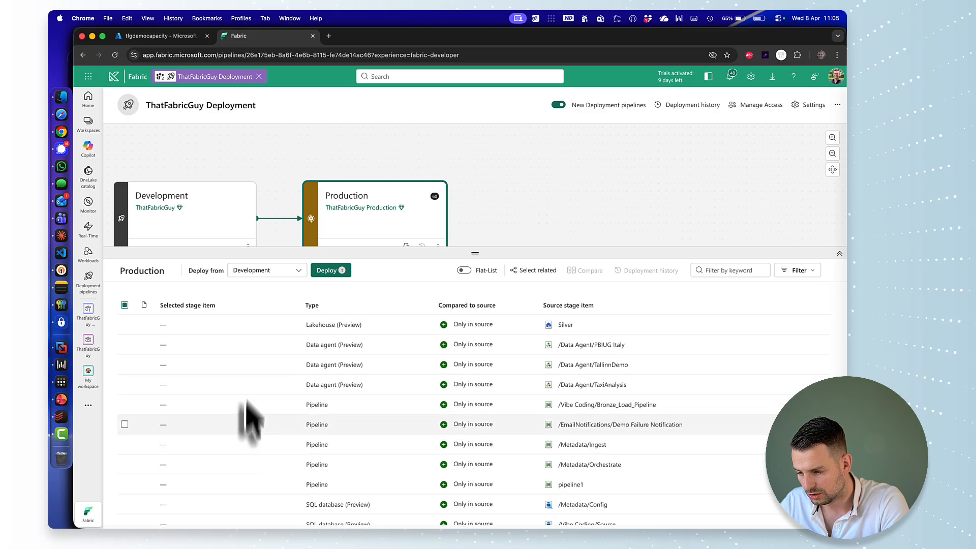
Filter the Production stage's item list by the Notebook type and select the VOrder notebook.
click(810, 272)
click(762, 328)
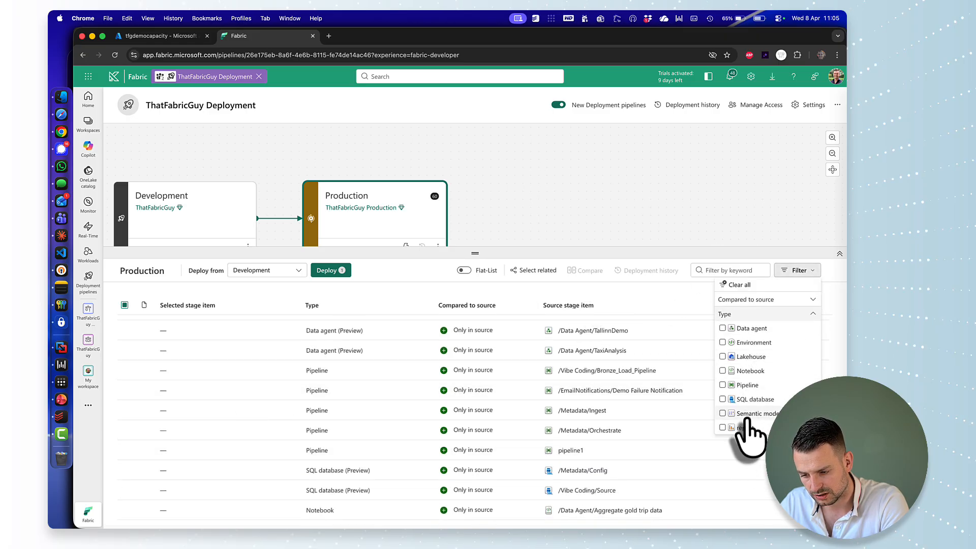
click(723, 371)
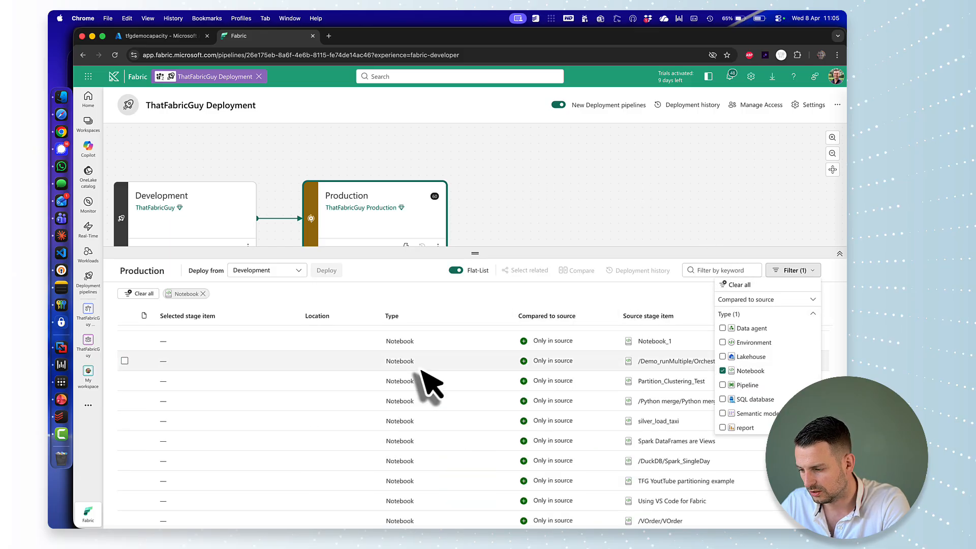
click(375, 315)
scroll(473, 503, down, 1)
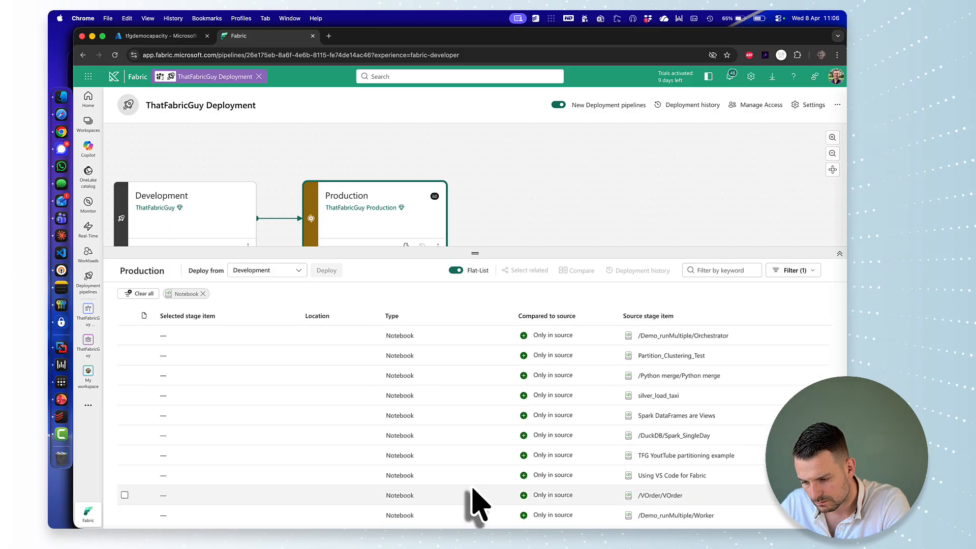
click(125, 495)
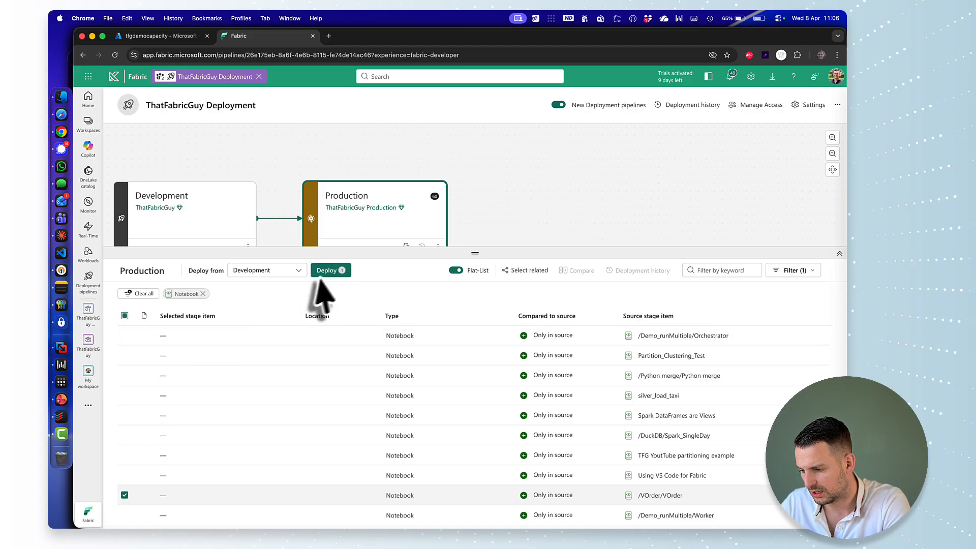
Remove the Notebook filter and add the Gold lakehouse to the deployment selection alongside the VOrder notebook.
click(786, 271)
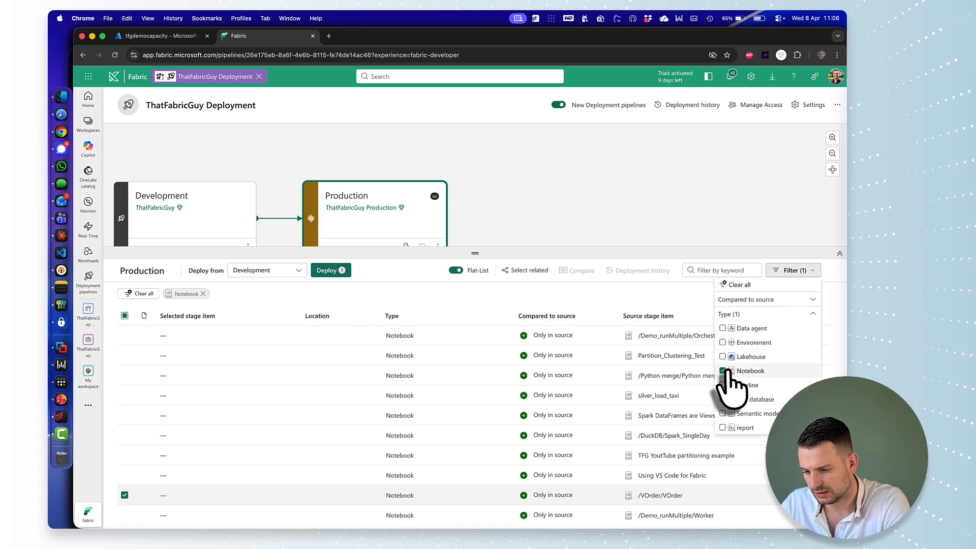
click(724, 371)
click(624, 306)
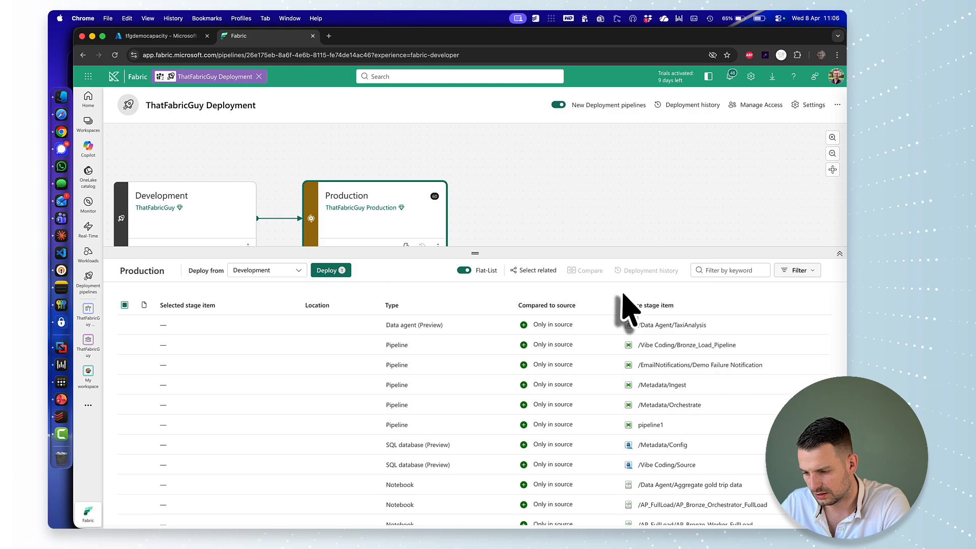
scroll(515, 498, down, 10)
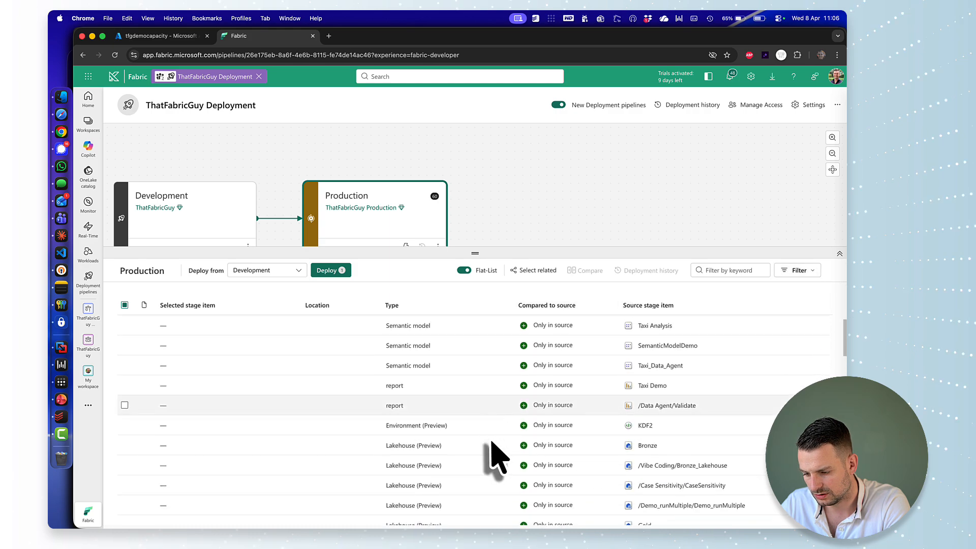
click(125, 468)
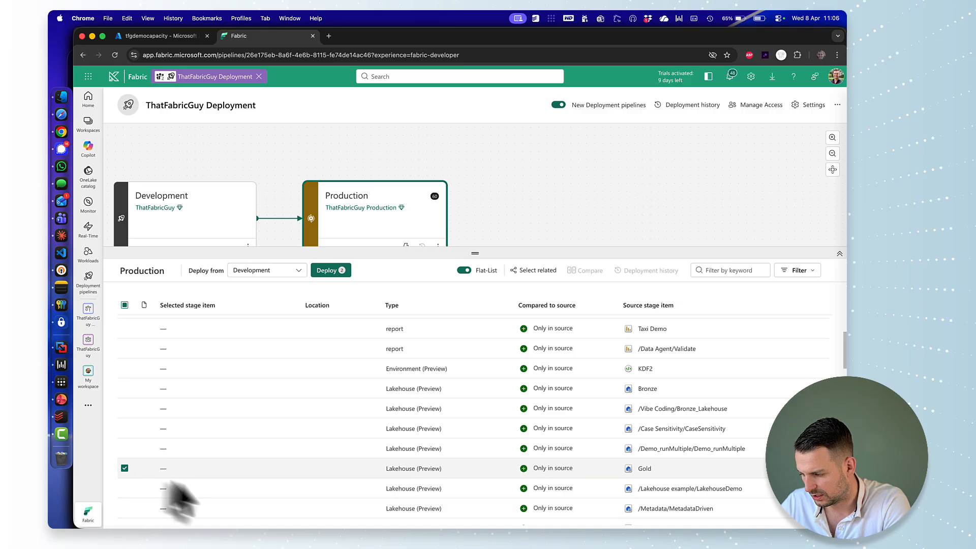
scroll(173, 504, down, 10)
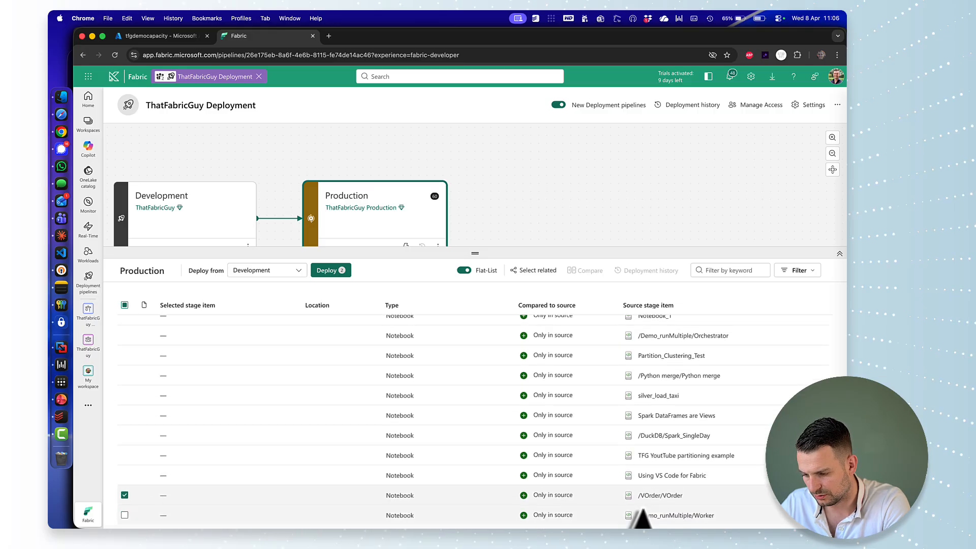
scroll(374, 355, up, 1)
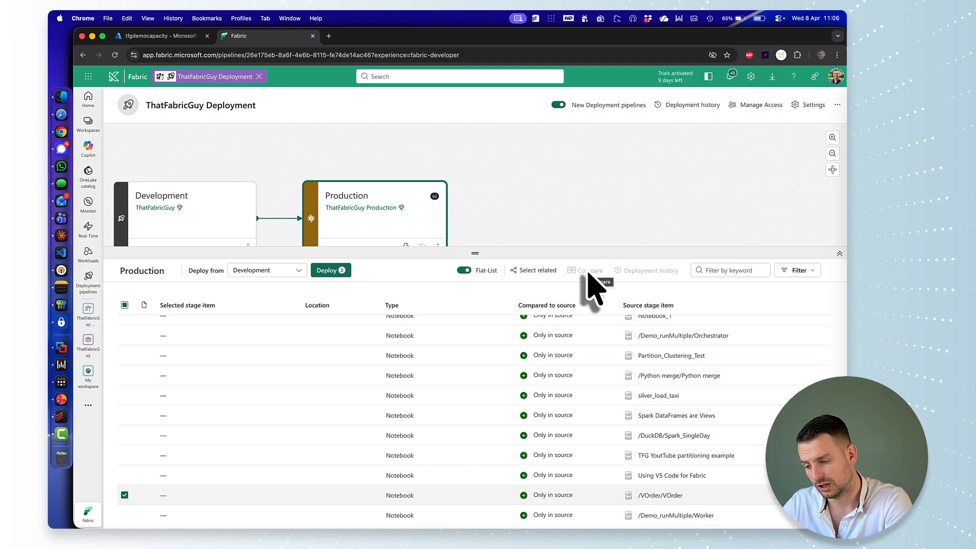
Deploy the Gold lakehouse and VOrder notebook from Development to Production, and shorten the item list to expose the full stage cards.
click(330, 270)
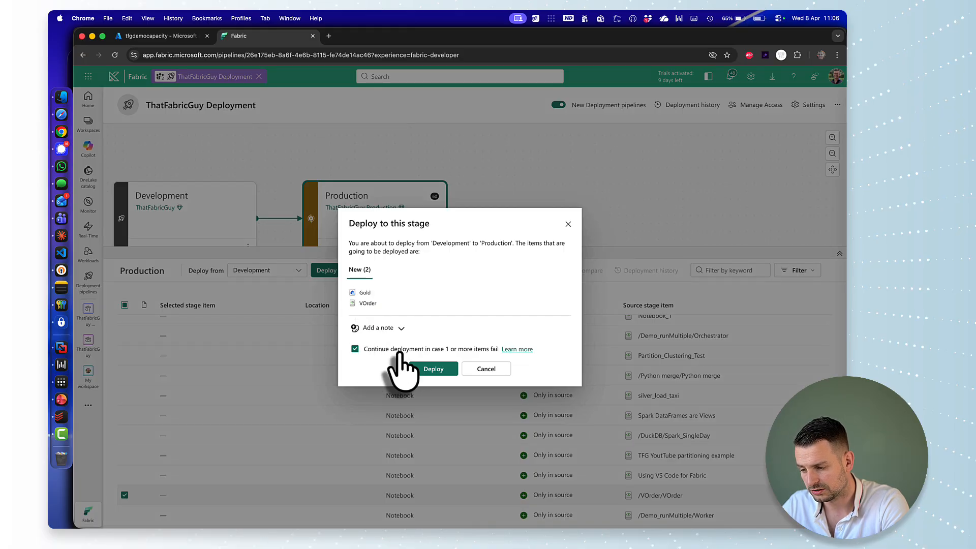
click(427, 368)
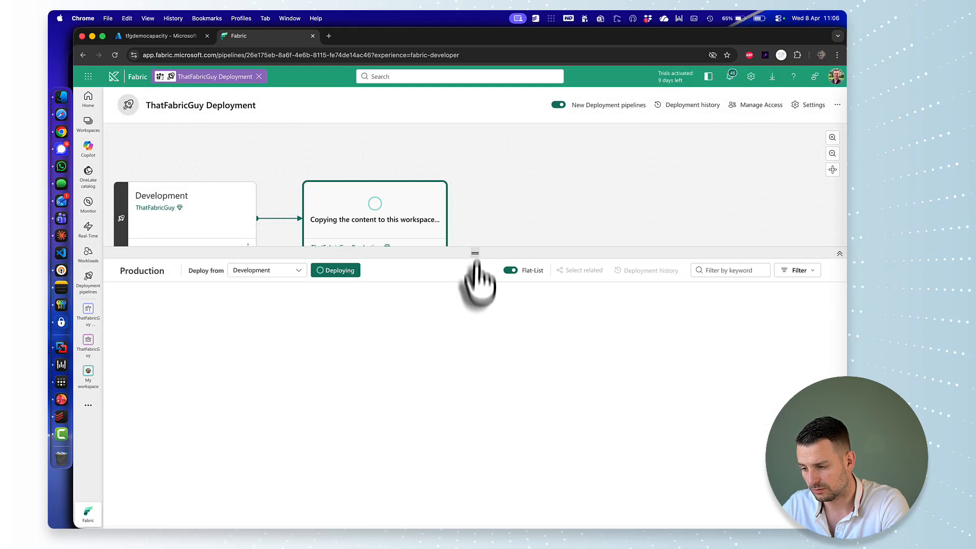
drag(475, 253, 477, 292)
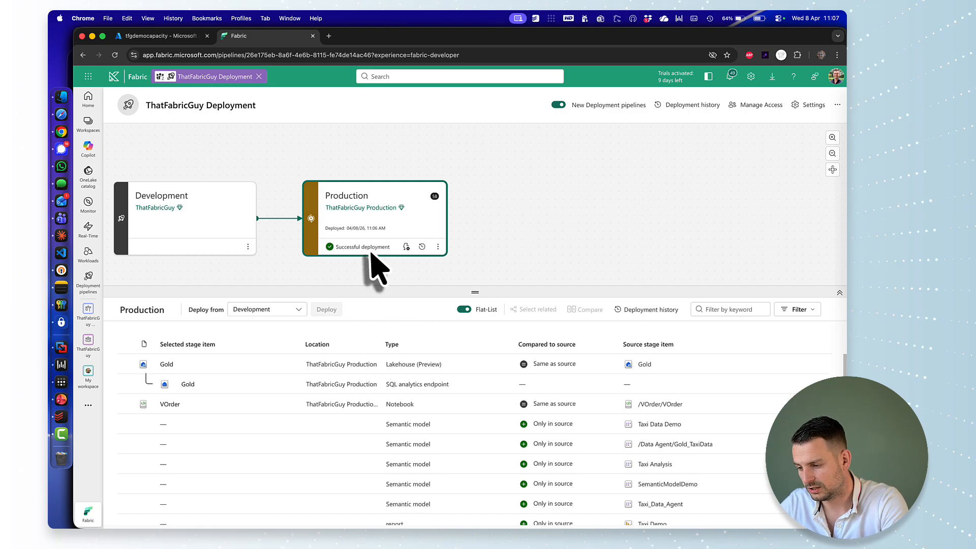
Enlarge the page to examine the Production stage's deployment status and its items' comparison with the source, restoring normal size when done.
key(super+equal)
key(super+equal)
key(super+equal)
scroll(508, 348, down, 5)
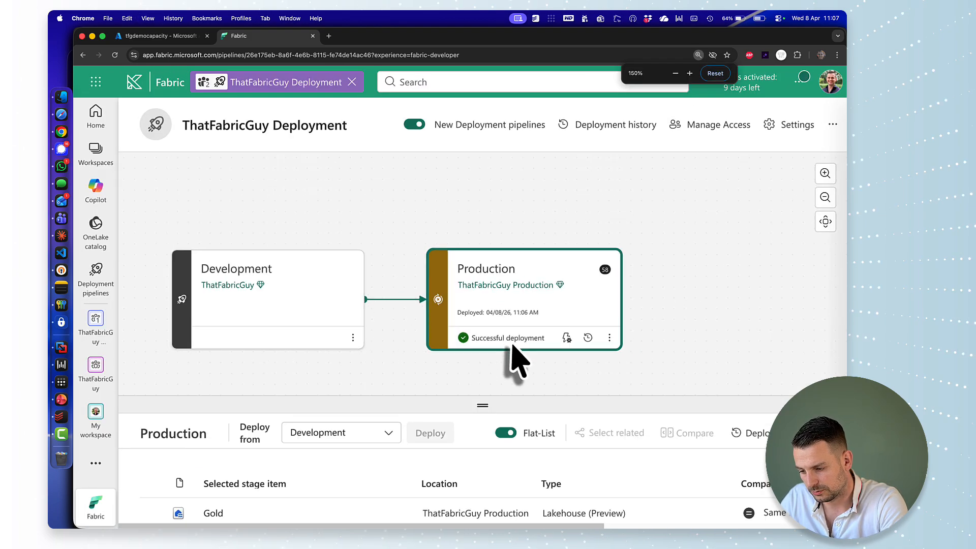
scroll(513, 350, up, 5)
scroll(513, 350, down, 3)
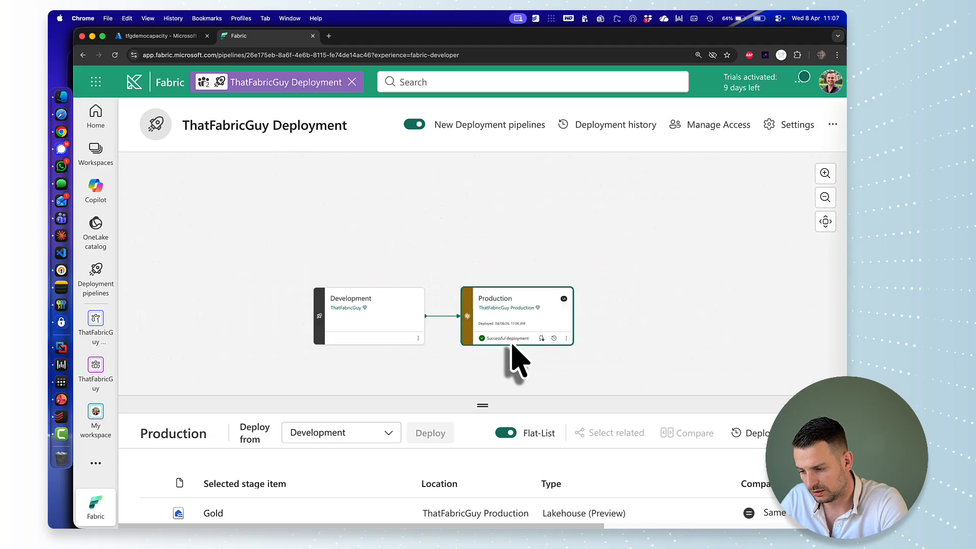
scroll(514, 351, up, 1)
key(super+minus)
key(super+minus)
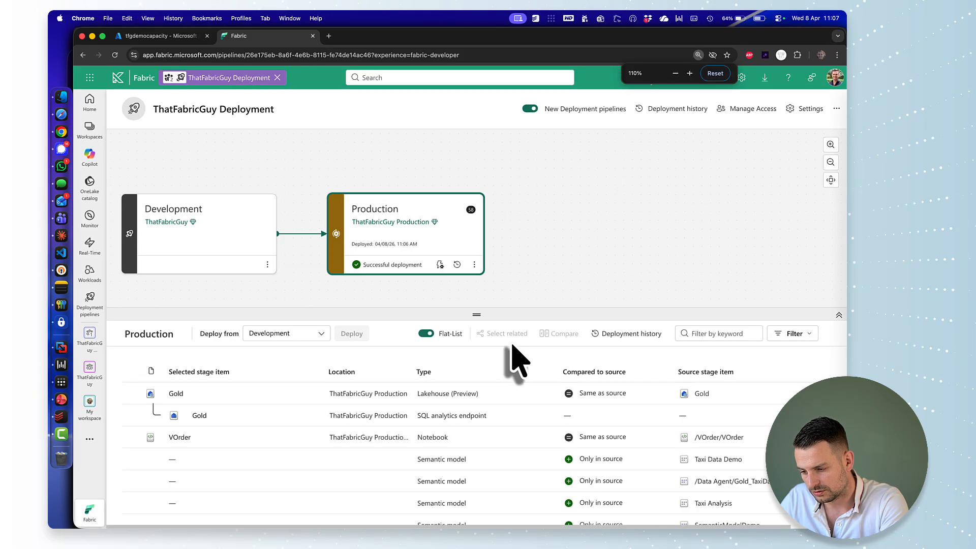
scroll(584, 452, down, 3)
scroll(584, 453, up, 3)
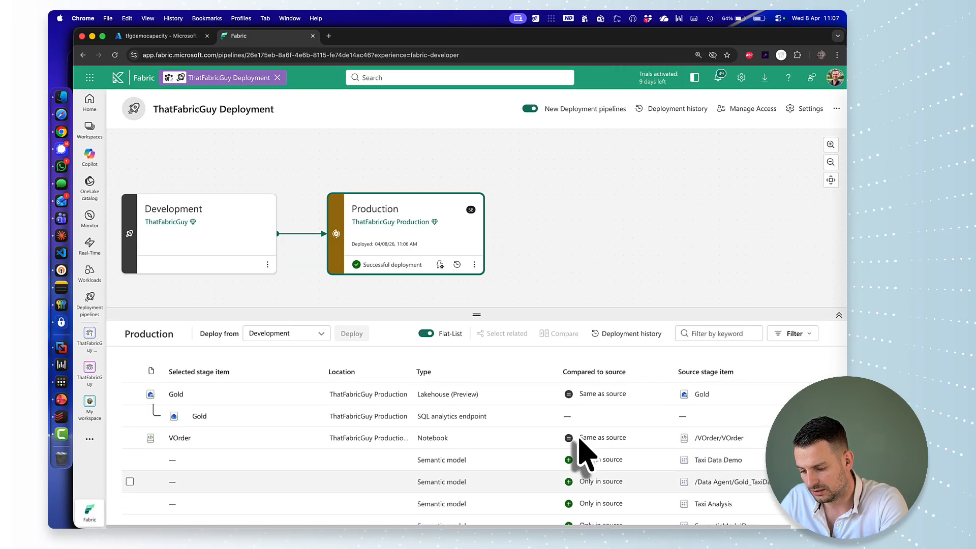
key(super+minus)
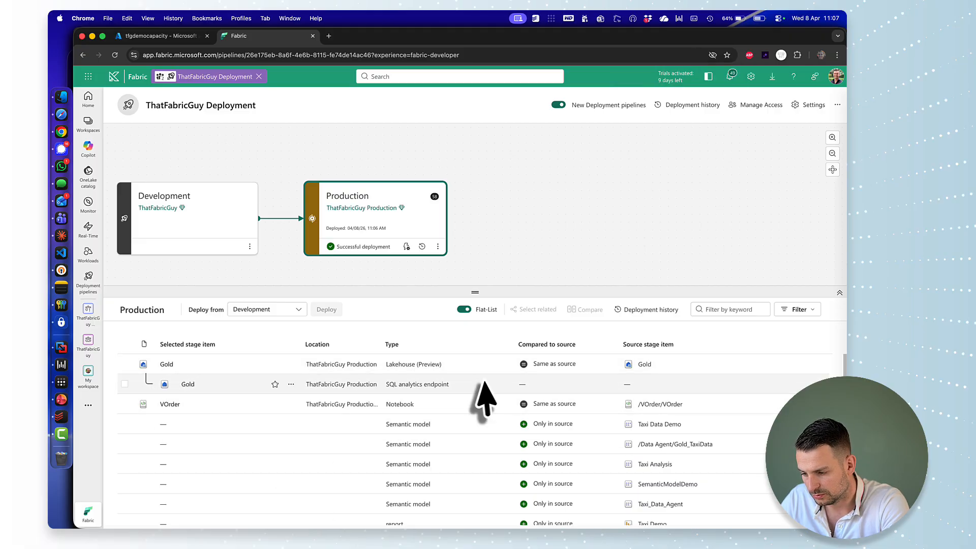
Review the Development stage's items, and open the VOrder notebook from its folder in the ThatFabricGuy Production workspace.
click(234, 226)
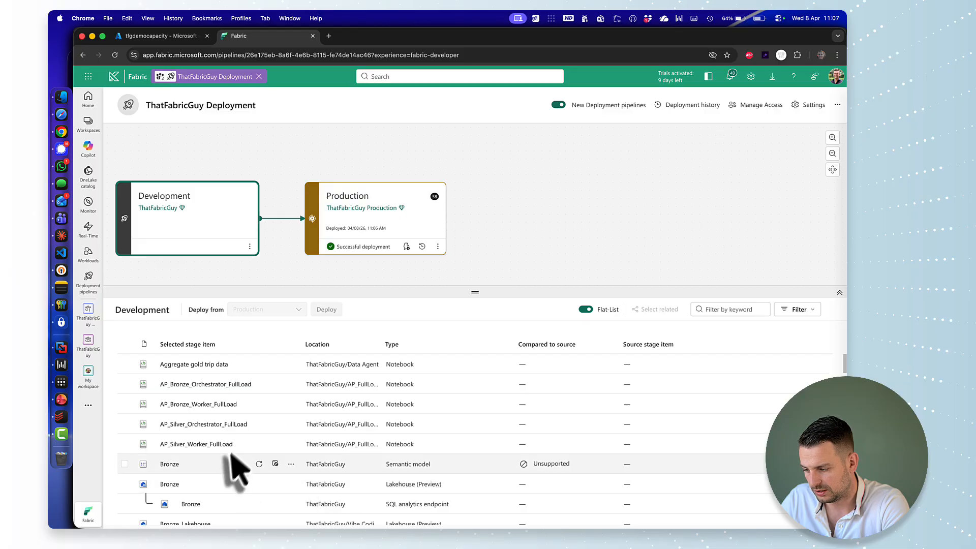
scroll(311, 475, down, 5)
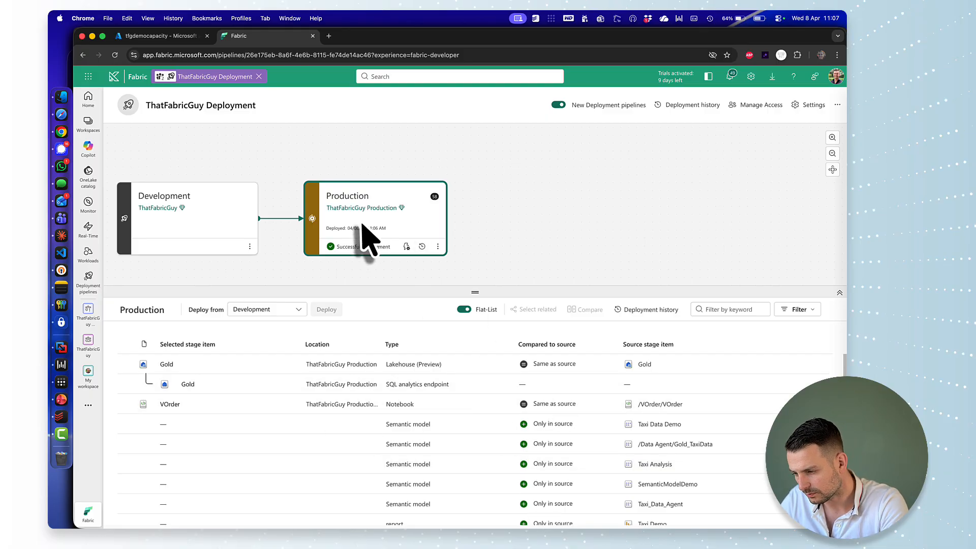
click(88, 315)
click(159, 128)
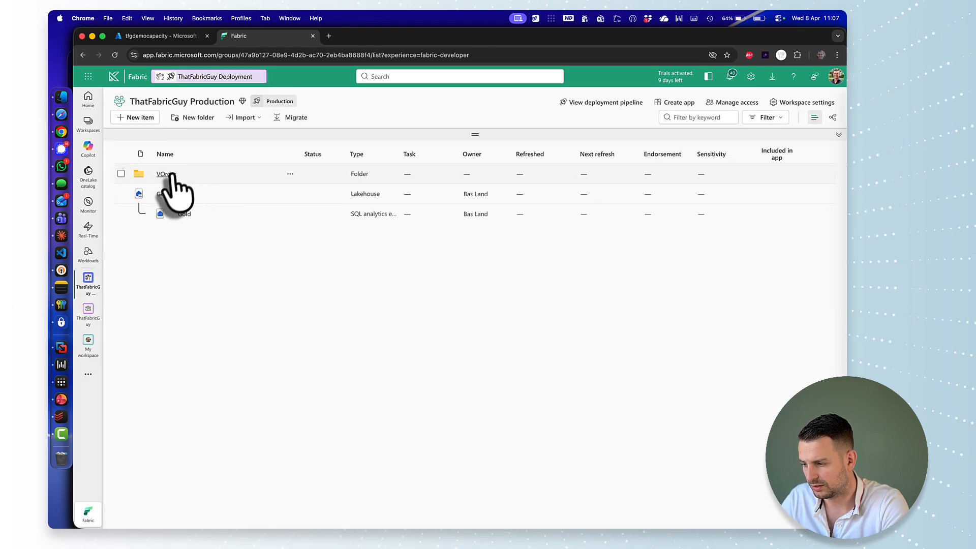
click(170, 175)
click(168, 199)
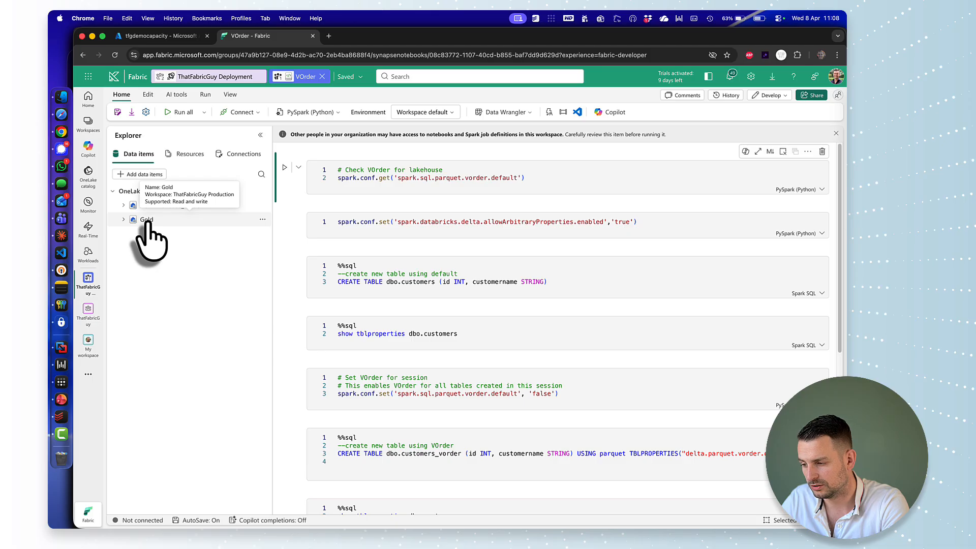
Check which workspace the notebook's Gold lakehouse belongs to, and read through the code cells before closing the notebook.
scroll(148, 223, up, 5)
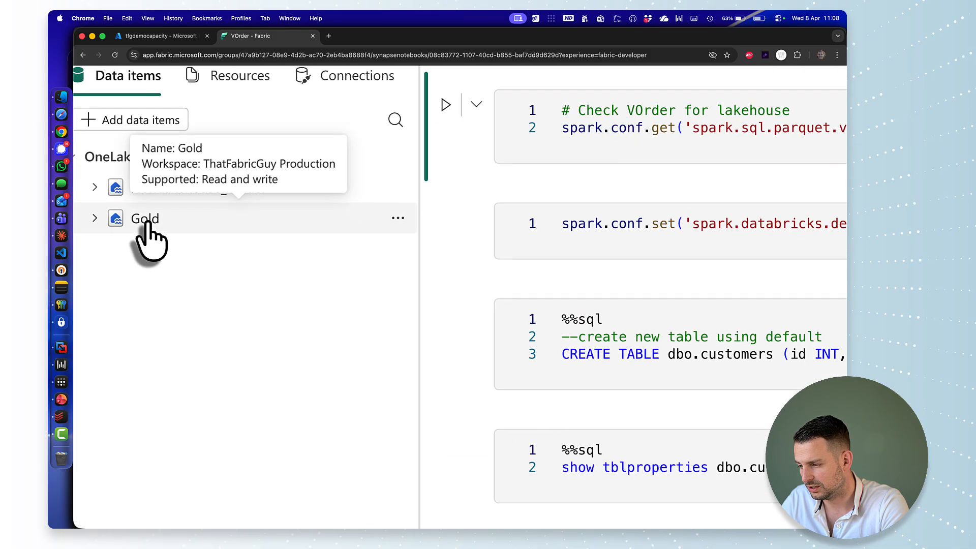
scroll(148, 224, up, 3)
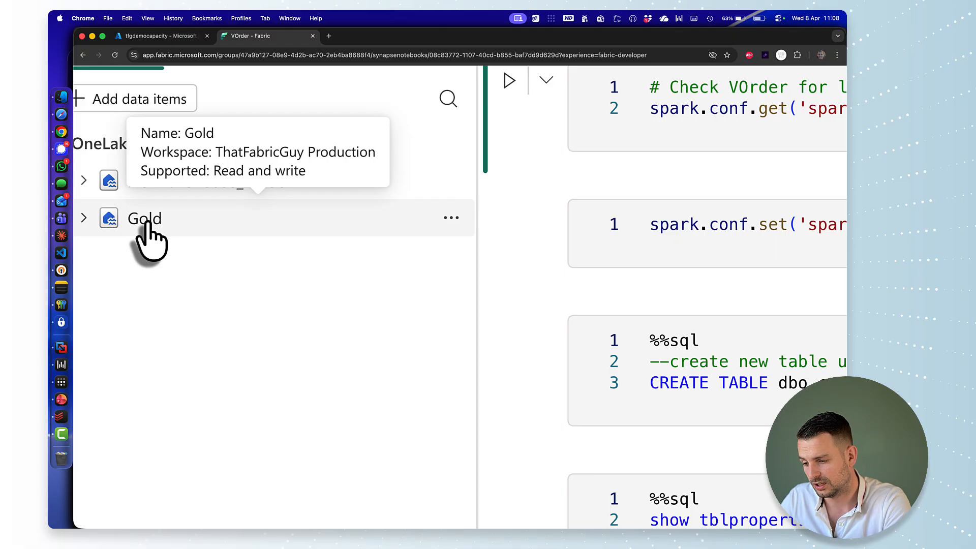
scroll(147, 222, down, 5)
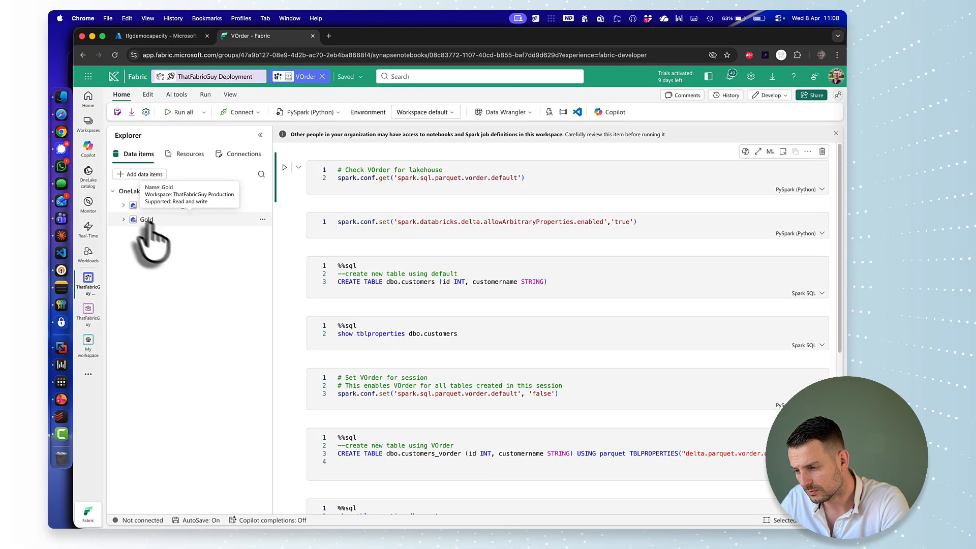
scroll(346, 356, down, 3)
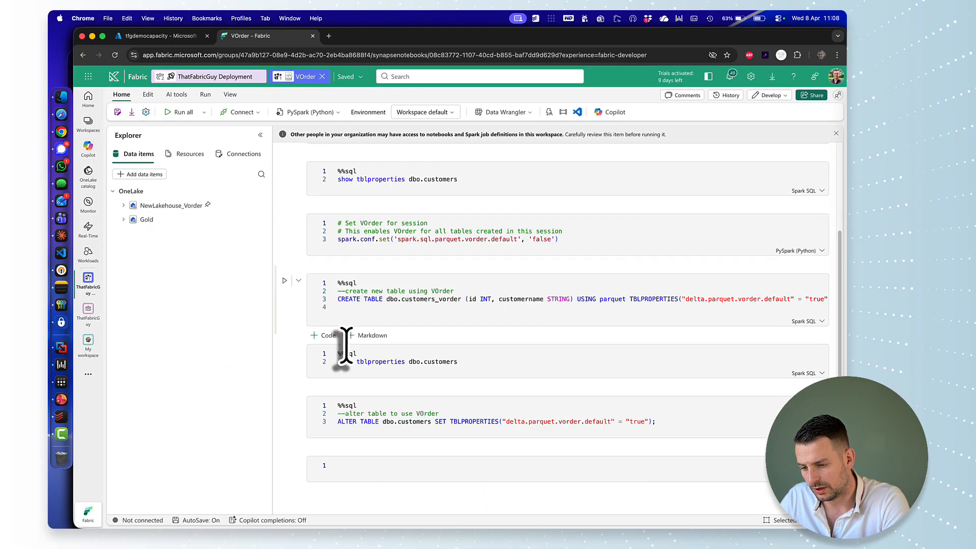
scroll(350, 356, down, 2)
scroll(354, 363, up, 10)
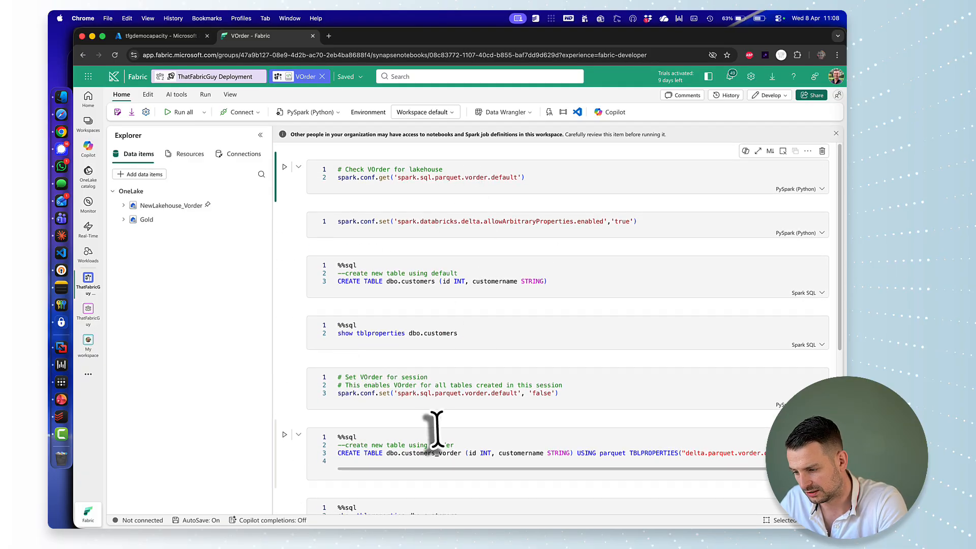
scroll(436, 429, down, 3)
scroll(442, 451, up, 3)
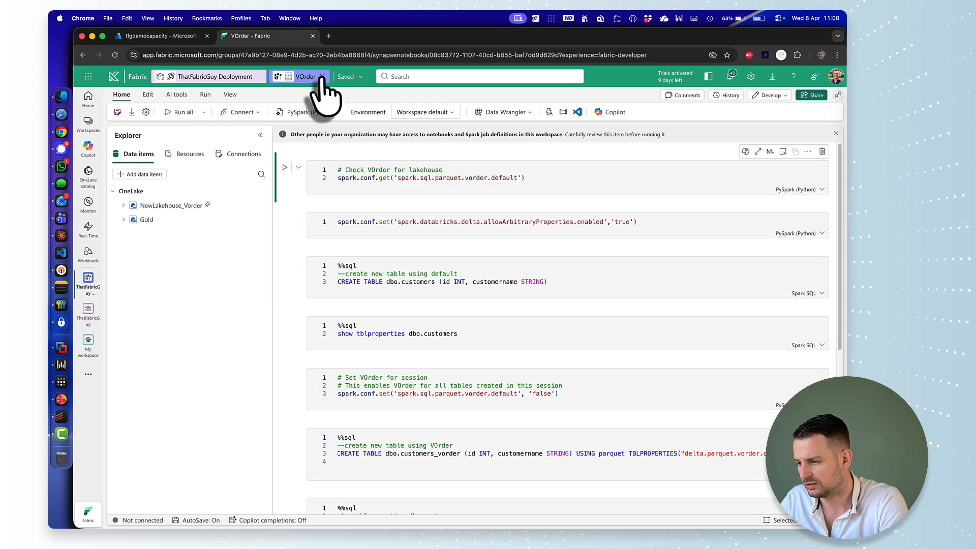
click(322, 76)
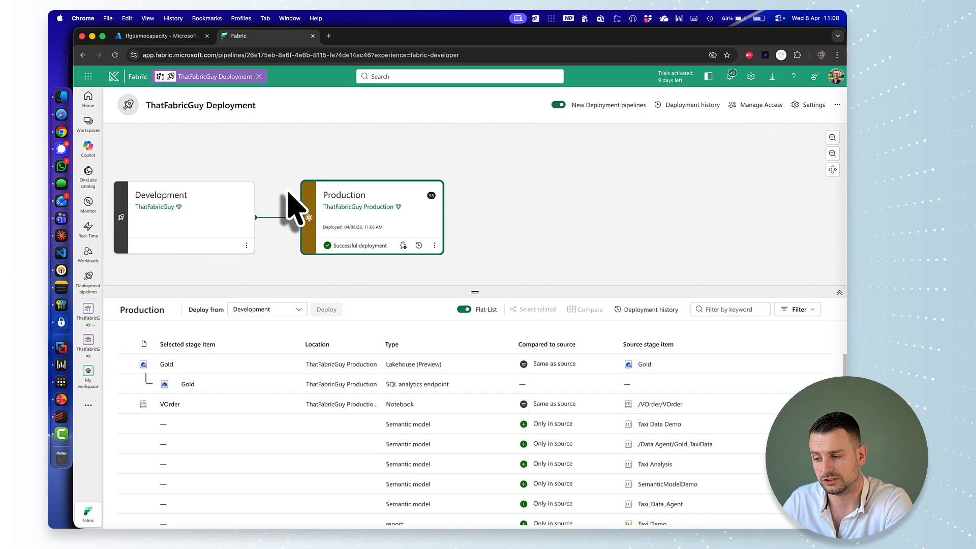
Filter the ThatFabricGuy workspace's items by "vorder" and open the VOrder notebook.
click(90, 350)
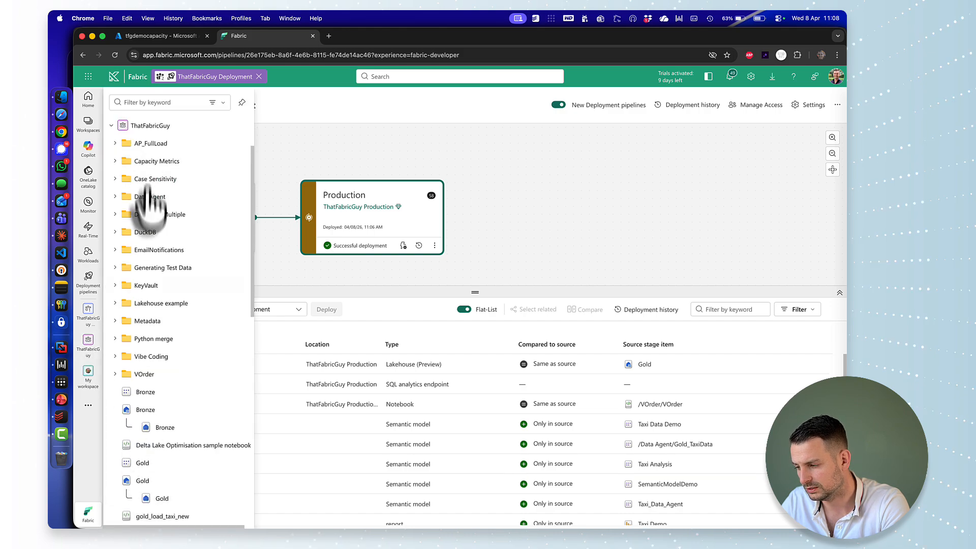
click(153, 126)
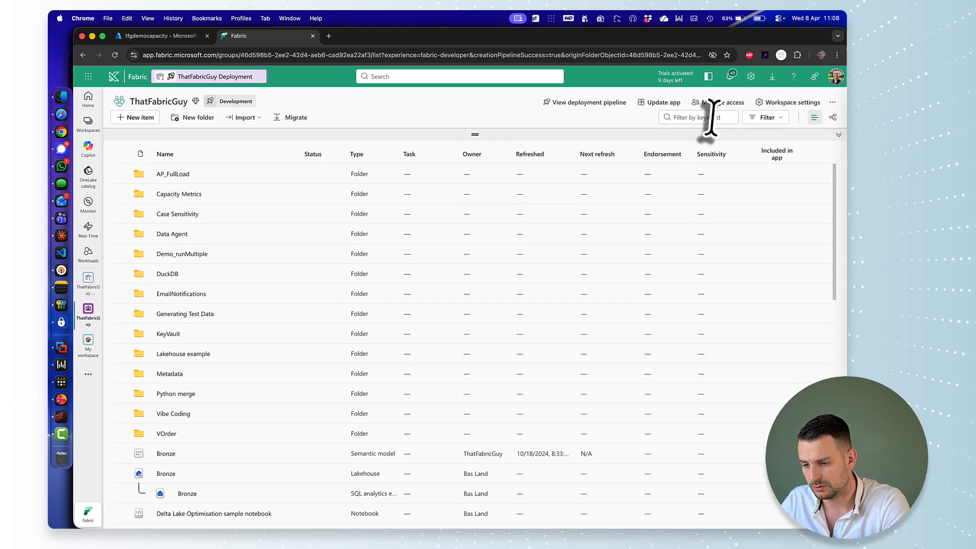
text(vorder)
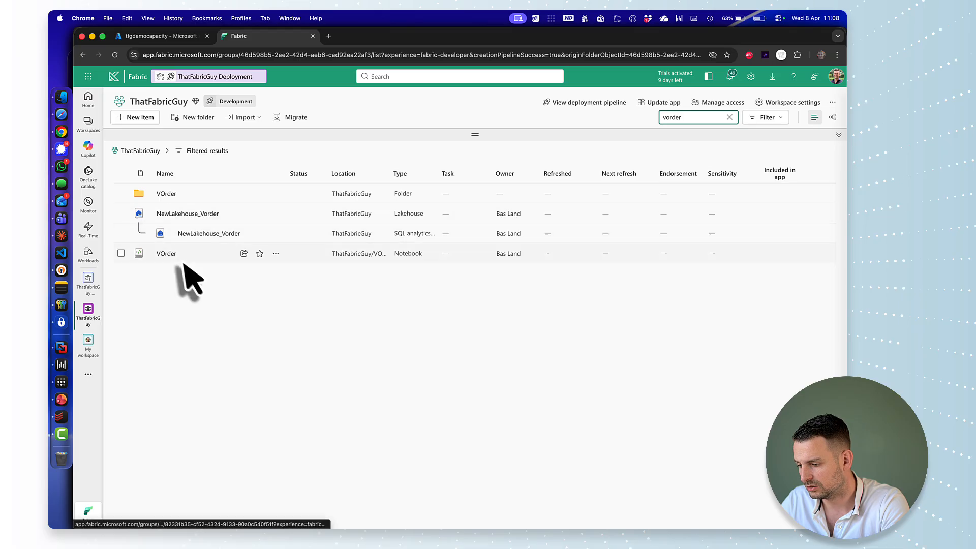
click(174, 258)
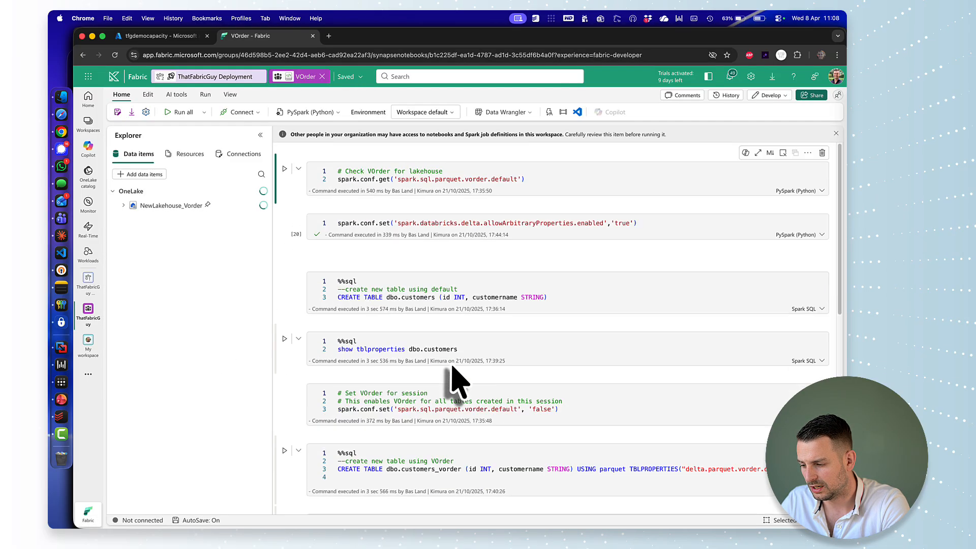
Add a Markdown cell with the heading "# VOrder demo" above the notebook's first code cell.
click(367, 152)
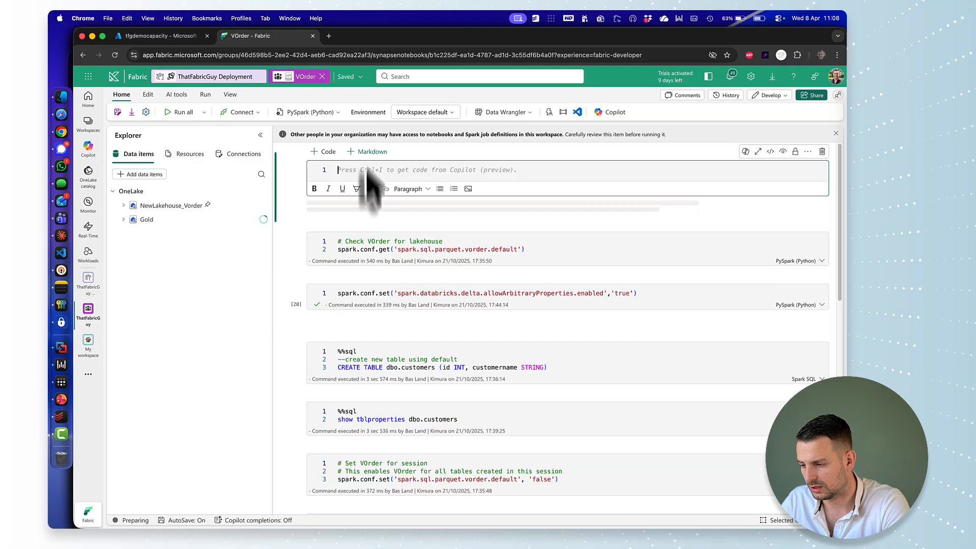
text(# VOrder demo)
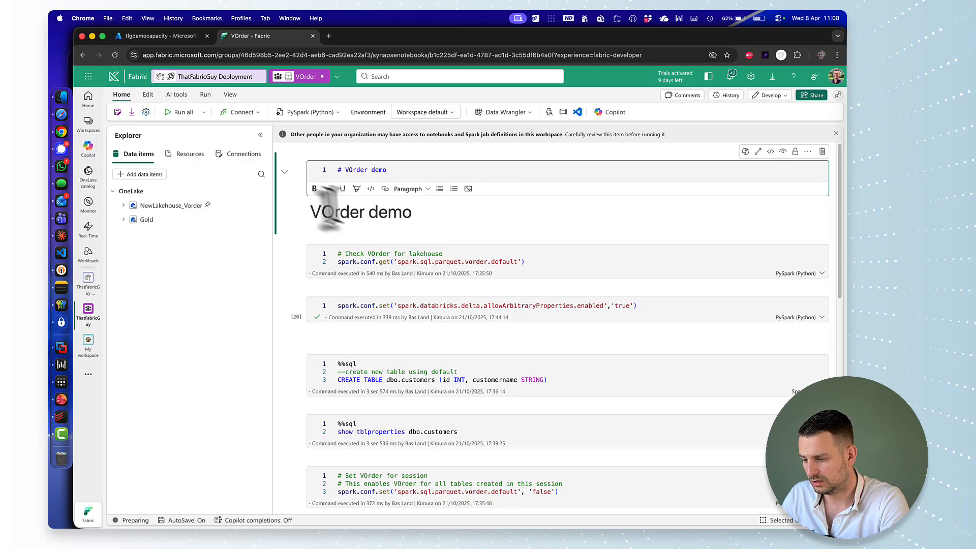
click(304, 249)
Add a Markdown cell reading "Use SQL to change table properties" above the ALTER TABLE cell.
scroll(300, 370, down, 5)
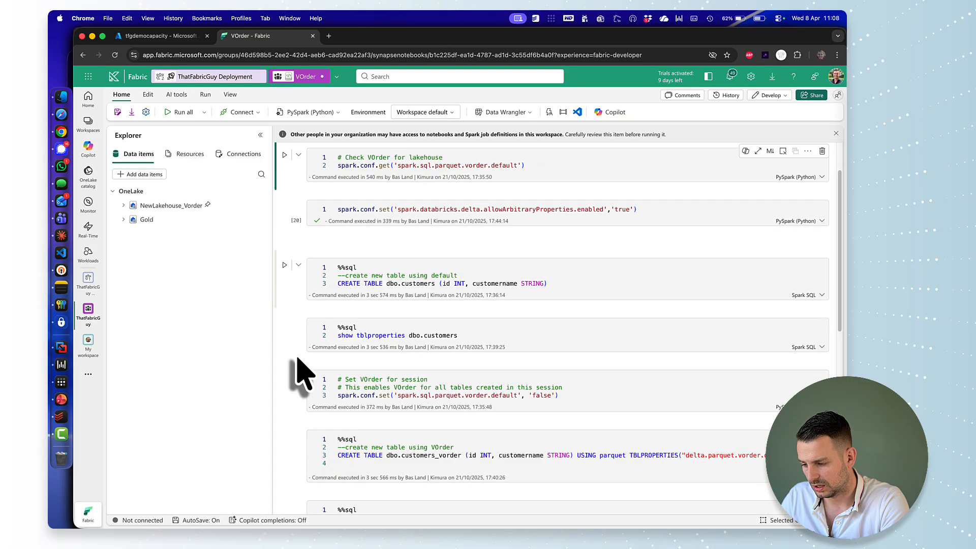
scroll(300, 391, down, 3)
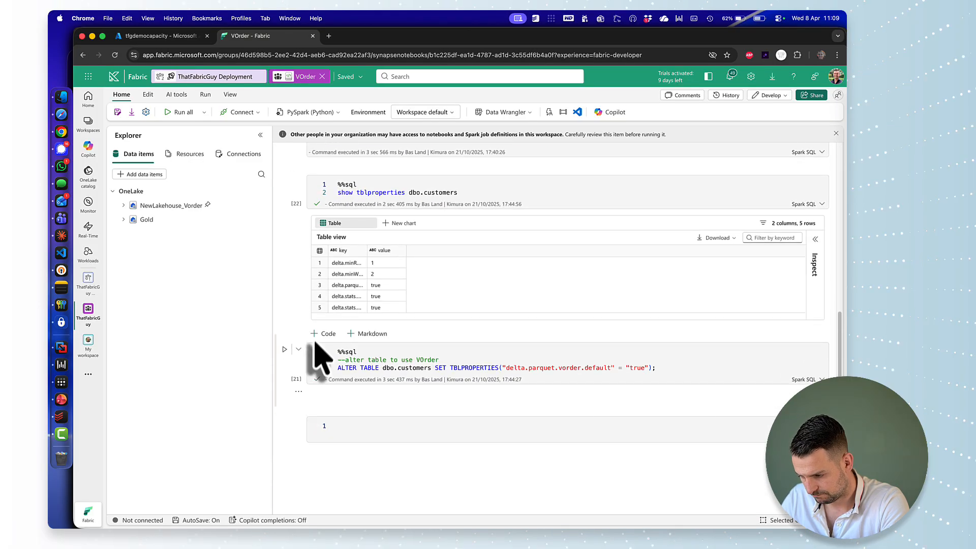
click(358, 334)
text(Use SQL to change table pro)
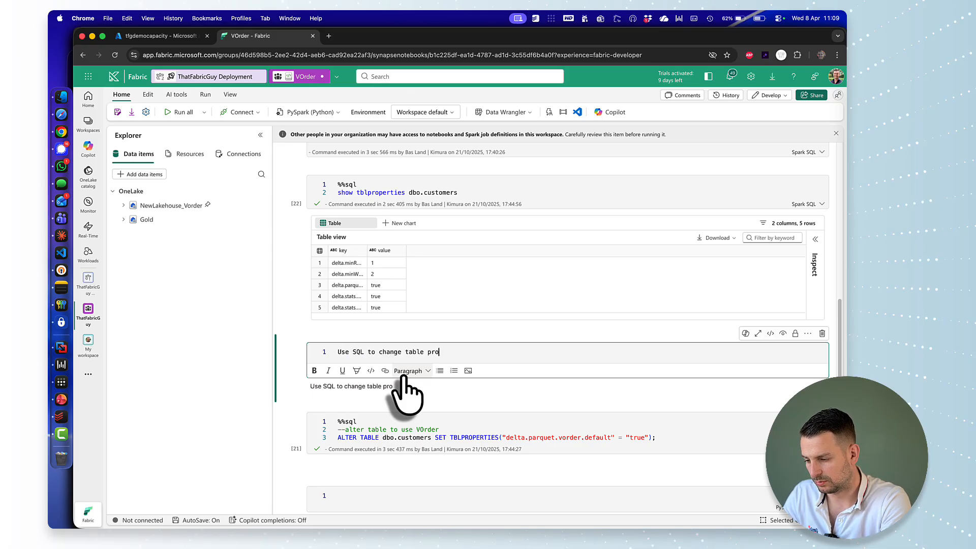
text(perties)
click(452, 441)
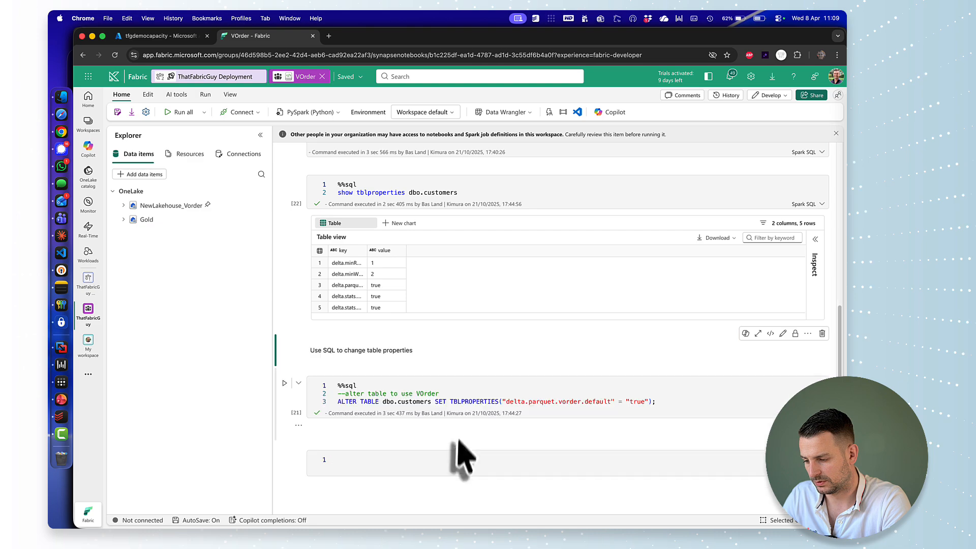
Delete the empty code cell at the end of the notebook, and close the notebook after reviewing its cells.
click(422, 466)
scroll(422, 491, down, 2)
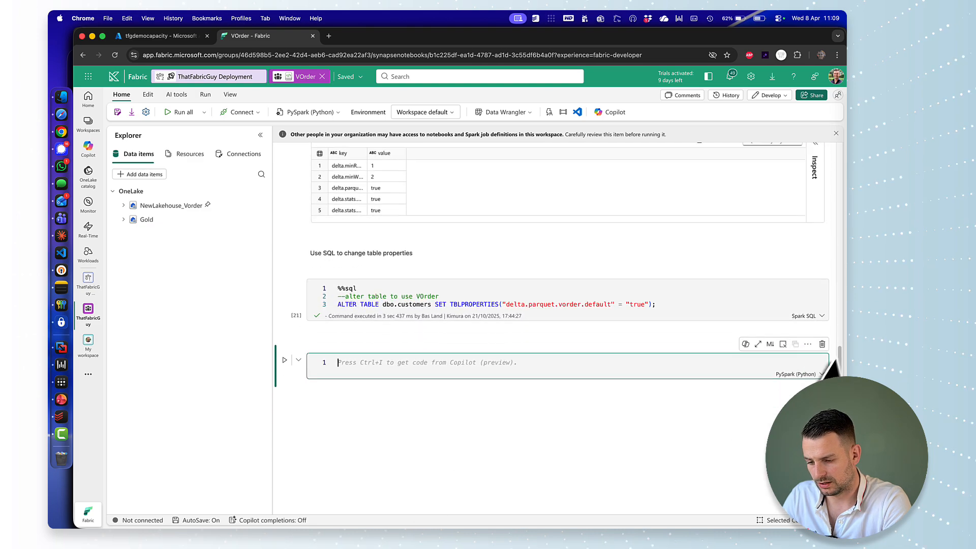
click(822, 344)
scroll(473, 480, up, 4)
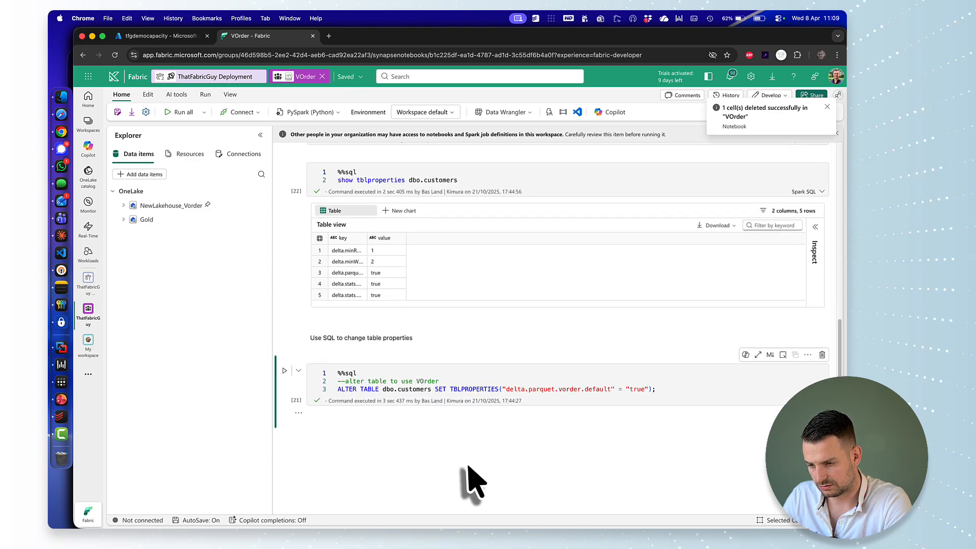
scroll(470, 480, up, 3)
scroll(465, 458, down, 3)
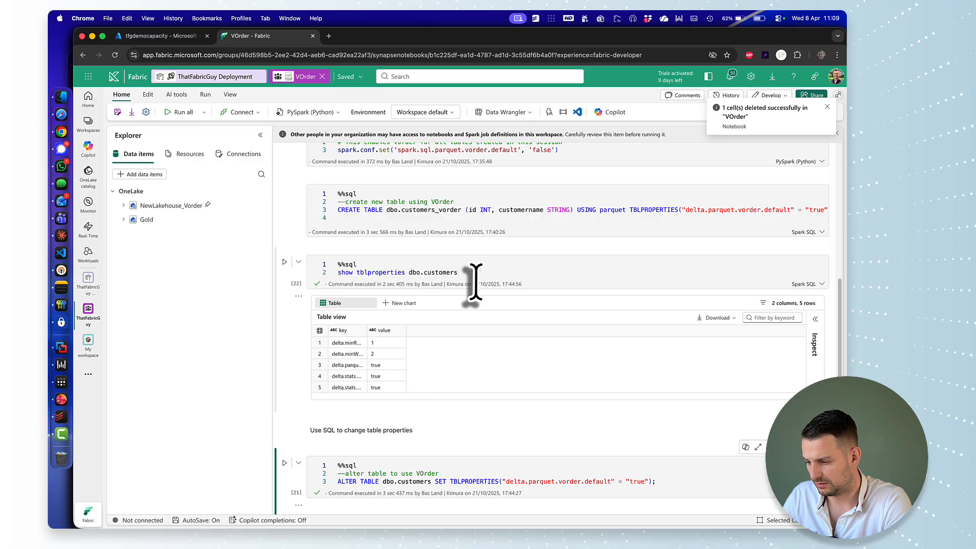
scroll(470, 402, up, 4)
scroll(468, 403, down, 3)
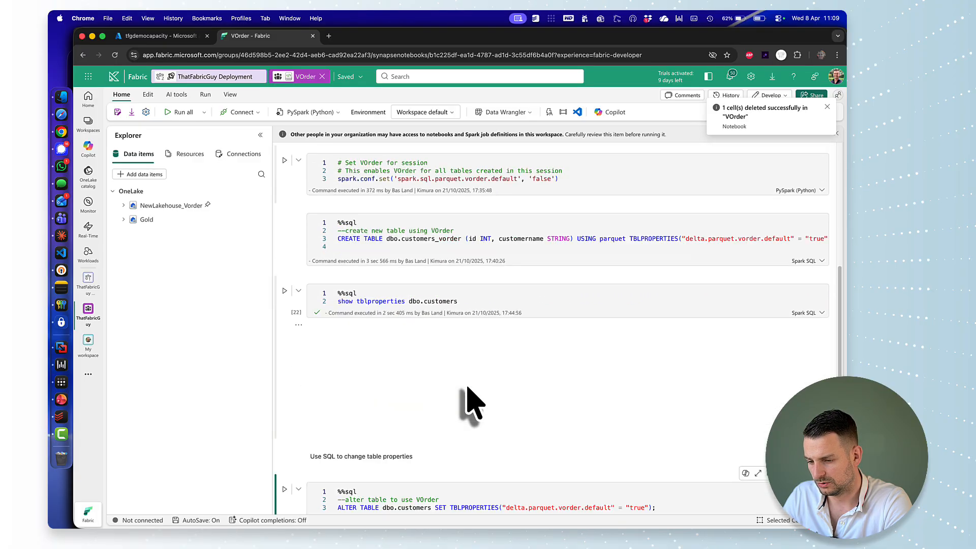
scroll(469, 403, up, 2)
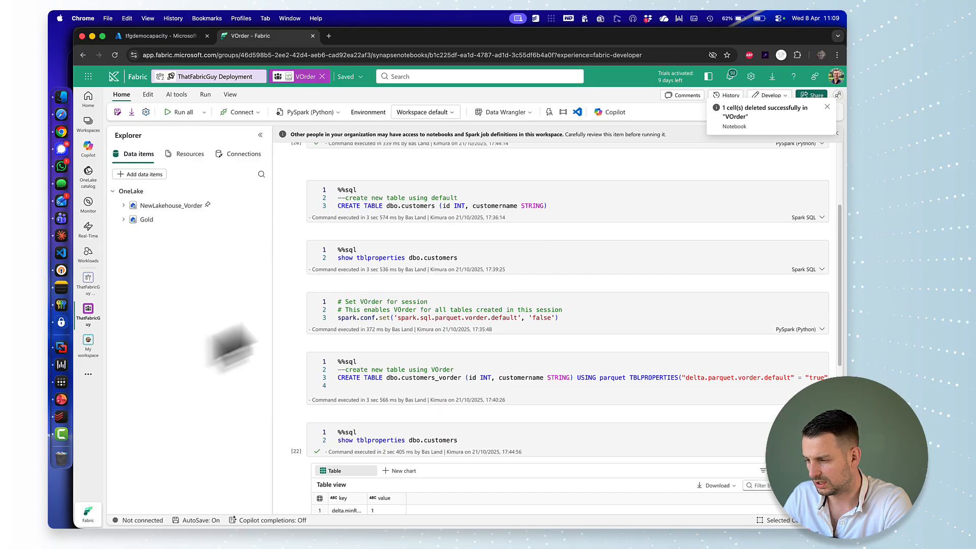
click(323, 76)
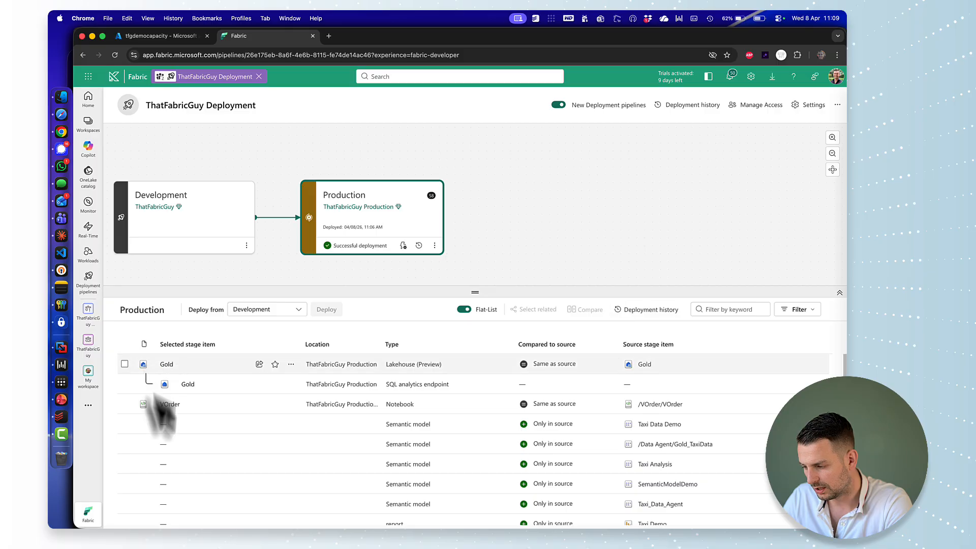
Select the VOrder notebook in the Production stage and deploy it from Development to Production.
click(125, 404)
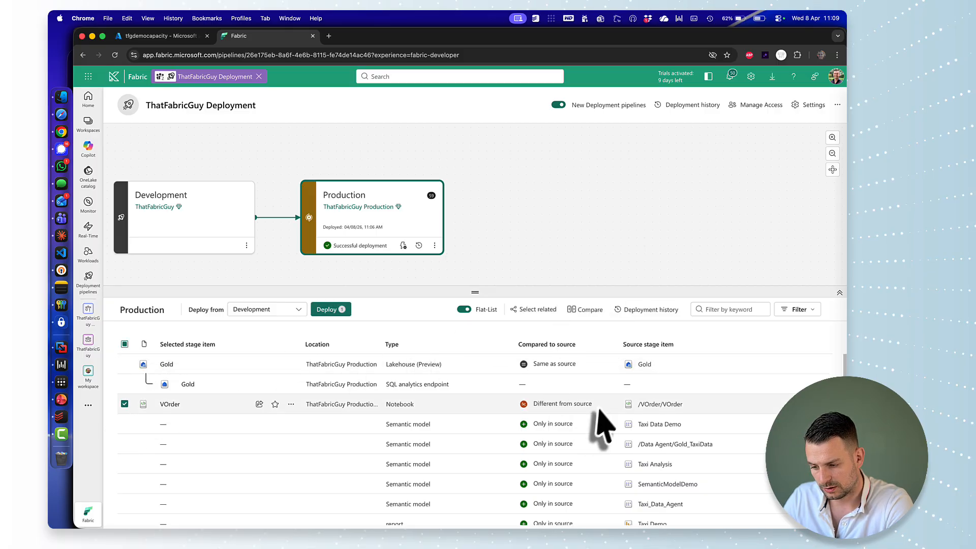
scroll(533, 415, up, 5)
scroll(533, 415, down, 5)
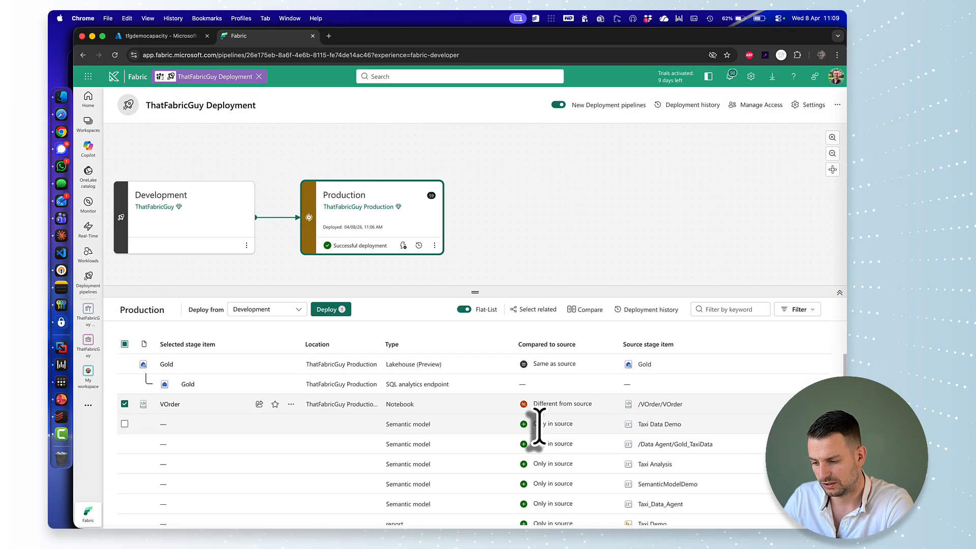
scroll(532, 477, down, 4)
scroll(538, 485, up, 1)
scroll(538, 488, up, 2)
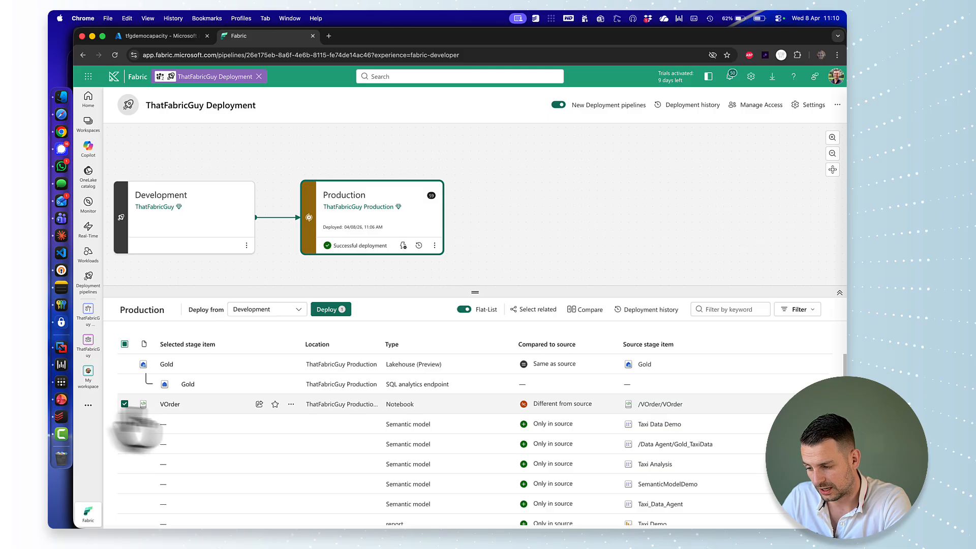
click(333, 309)
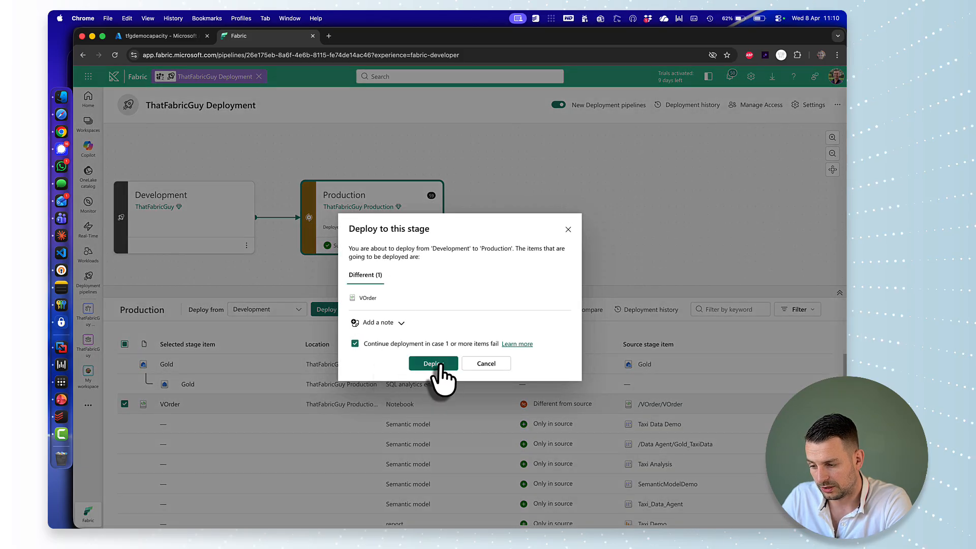
click(433, 364)
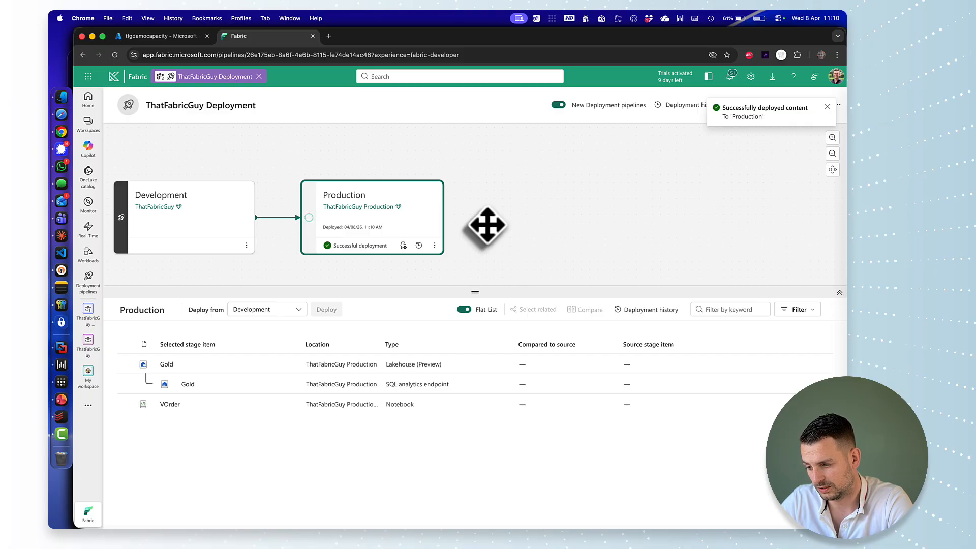
Open the VOrder notebook in the ThatFabricGuy Production workspace and check it for the edits made in development.
click(88, 310)
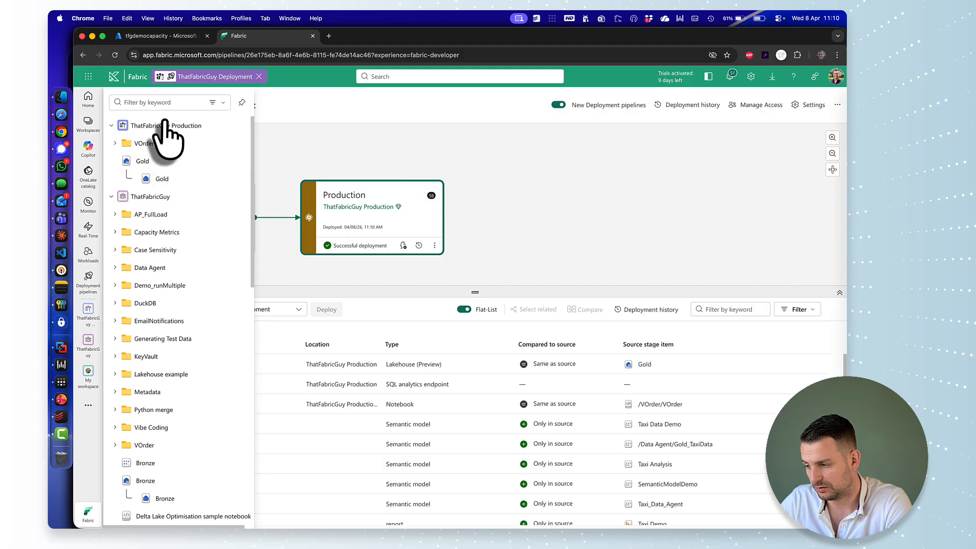
click(164, 126)
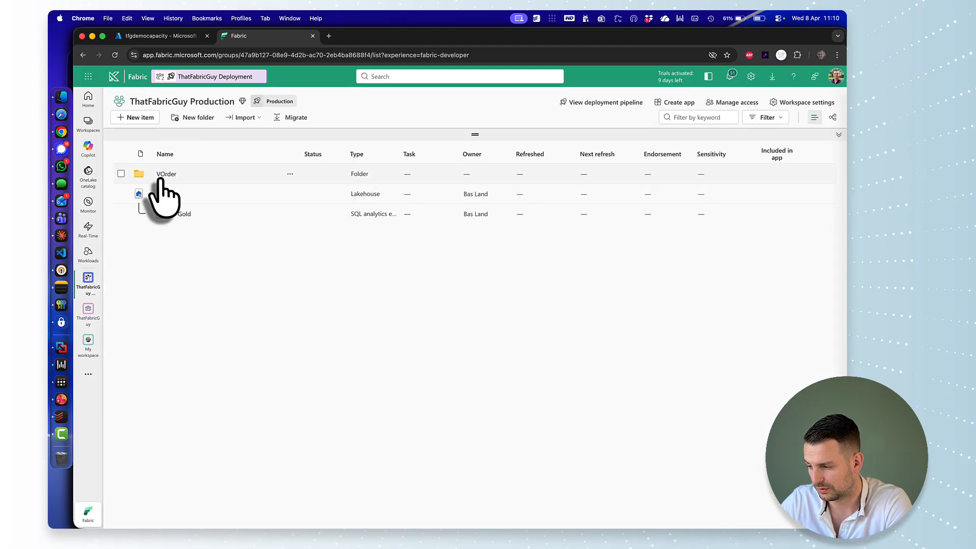
click(157, 176)
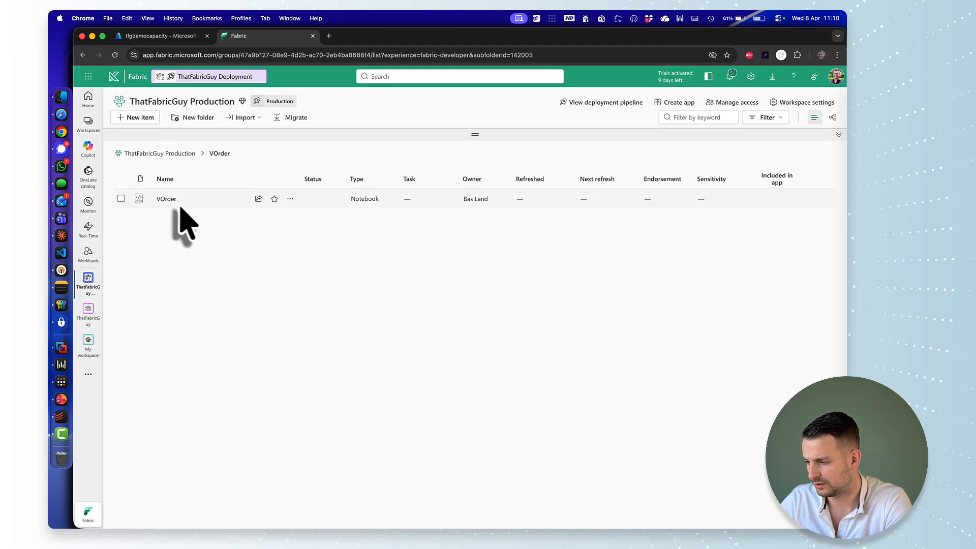
click(169, 202)
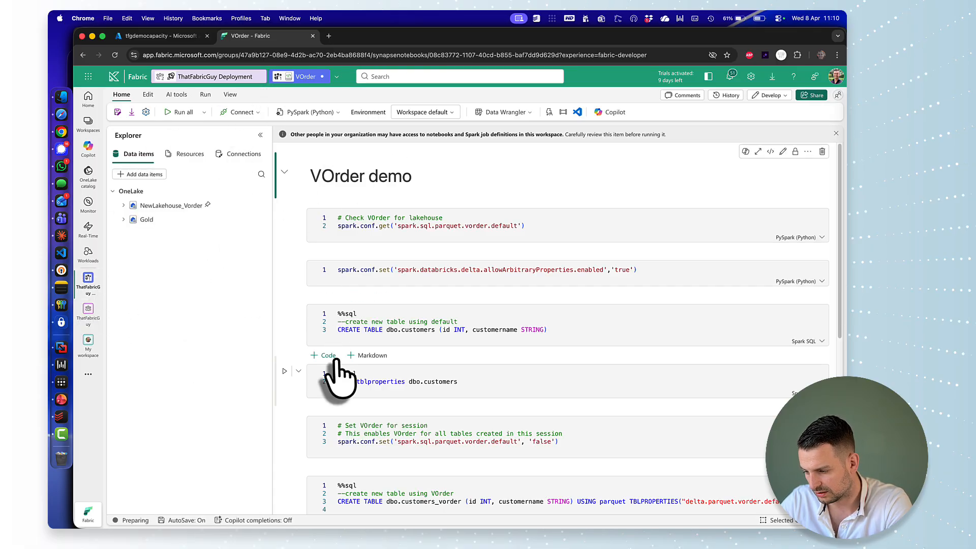
scroll(337, 382, down, 3)
scroll(375, 373, down, 3)
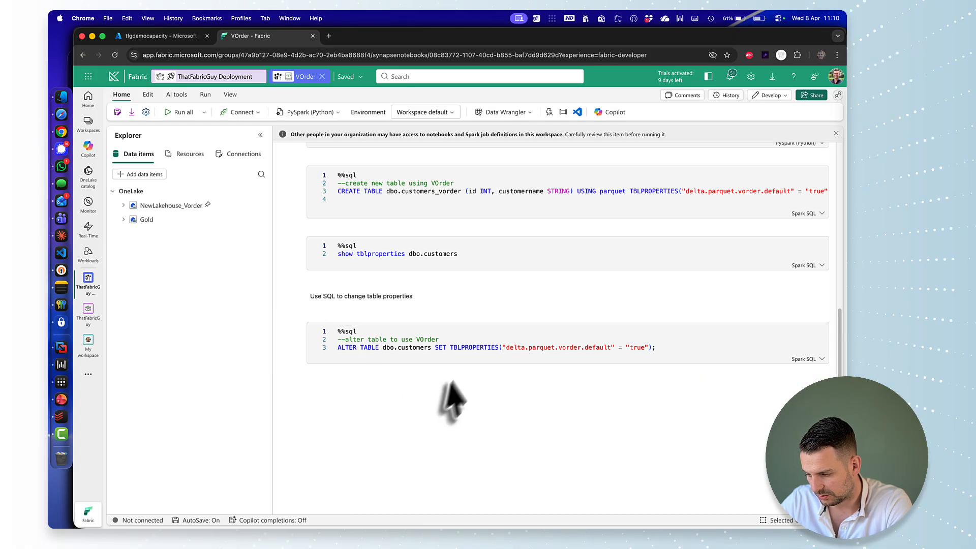
scroll(422, 427, up, 10)
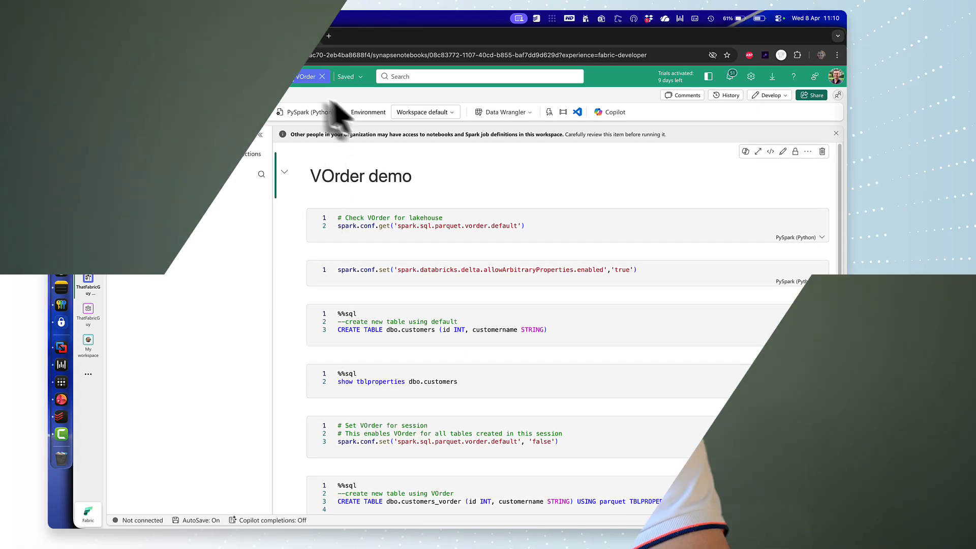